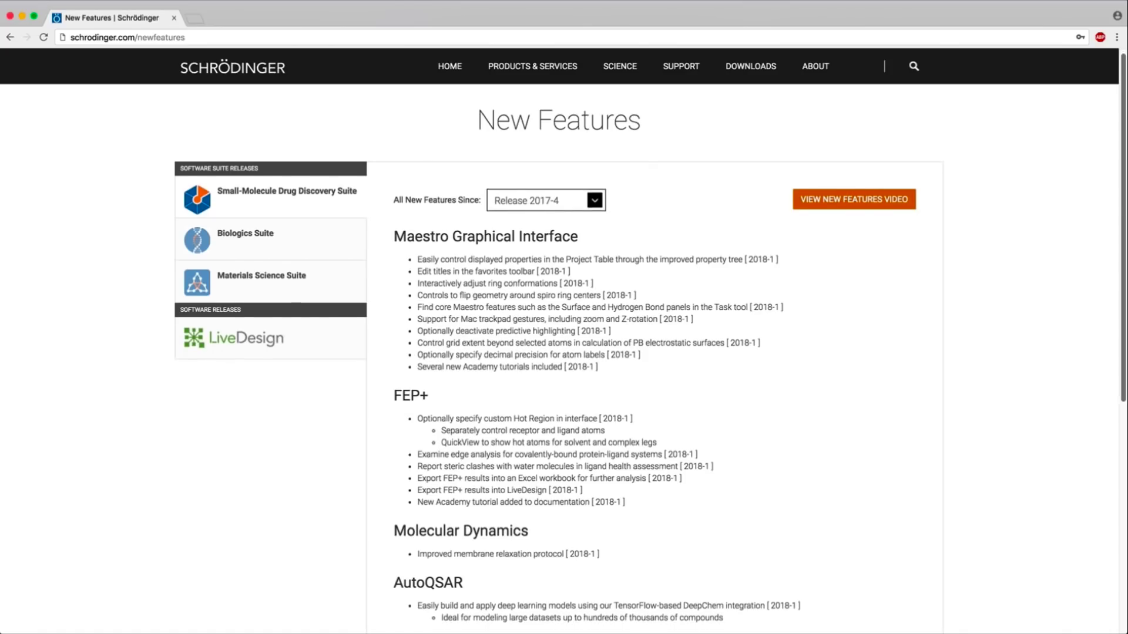
# Open the Project Table's Property Tree and expand the QikProp group down to #amidine.
pyautogui.scroll(-1, 564, 353)
pyautogui.scroll(-2, 564, 352)
pyautogui.scroll(-1, 564, 352)
pyautogui.scroll(-1, 564, 353)
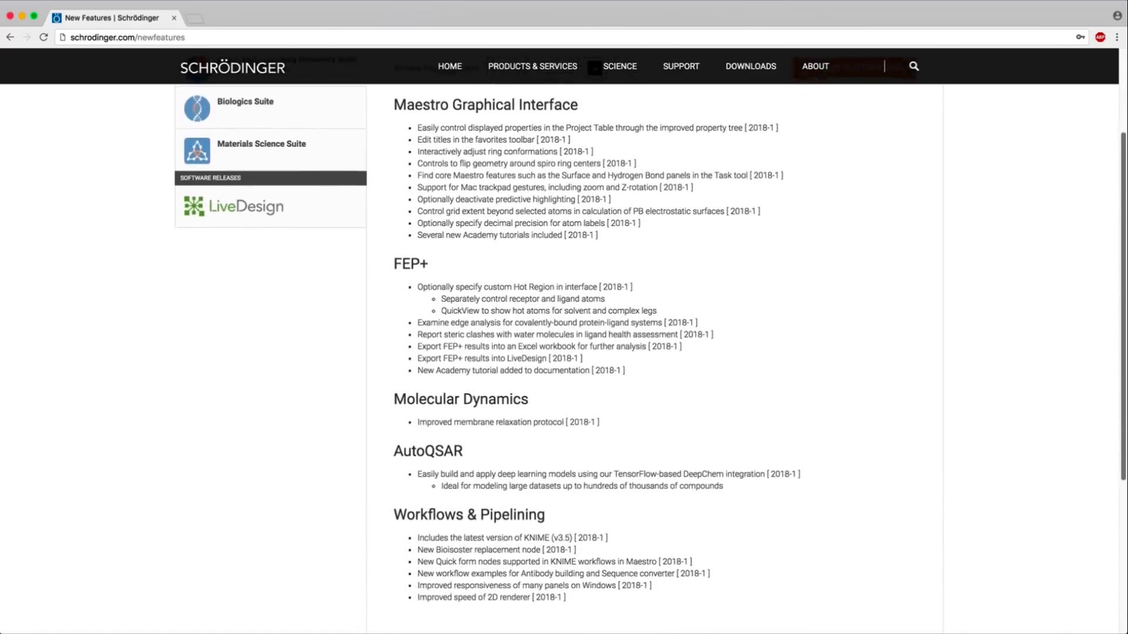
pyautogui.scroll(-1, 564, 353)
pyautogui.scroll(-1, 564, 352)
pyautogui.scroll(1, 564, 352)
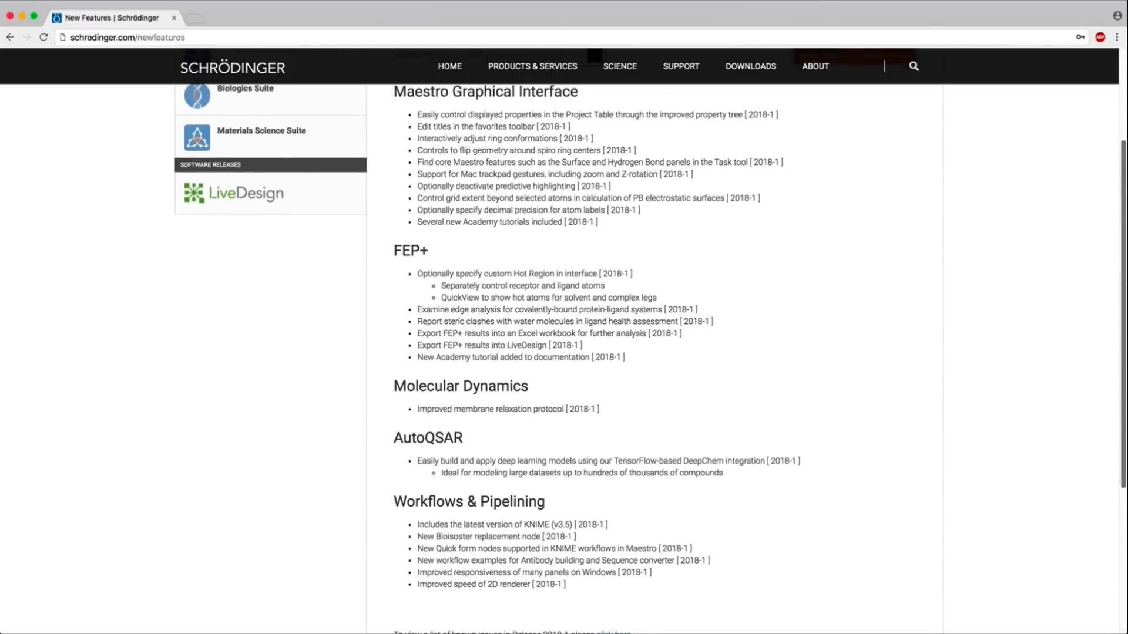
pyautogui.scroll(1, 564, 352)
pyautogui.scroll(1, 564, 353)
pyautogui.scroll(1, 564, 353)
pyautogui.scroll(2, 564, 352)
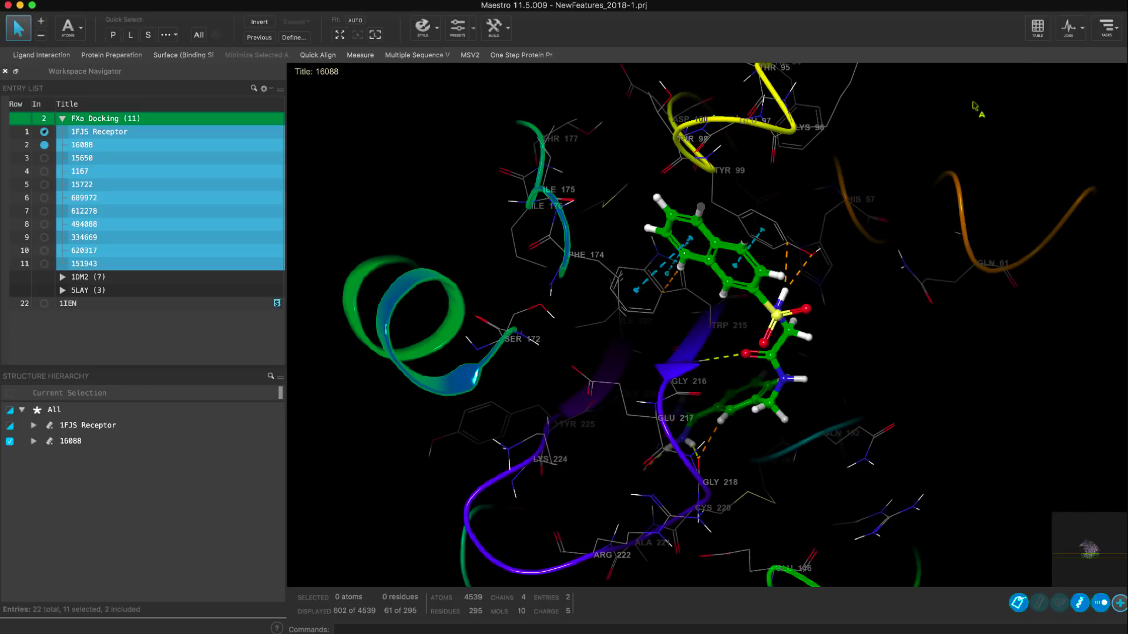
pyautogui.click(1044, 35)
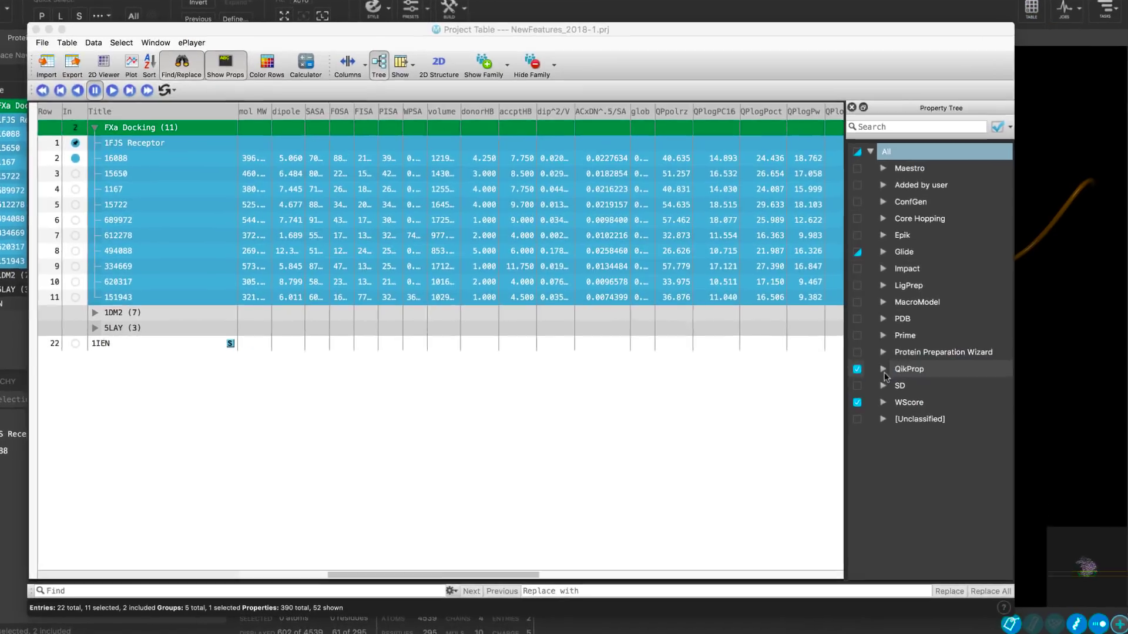
pyautogui.click(899, 365)
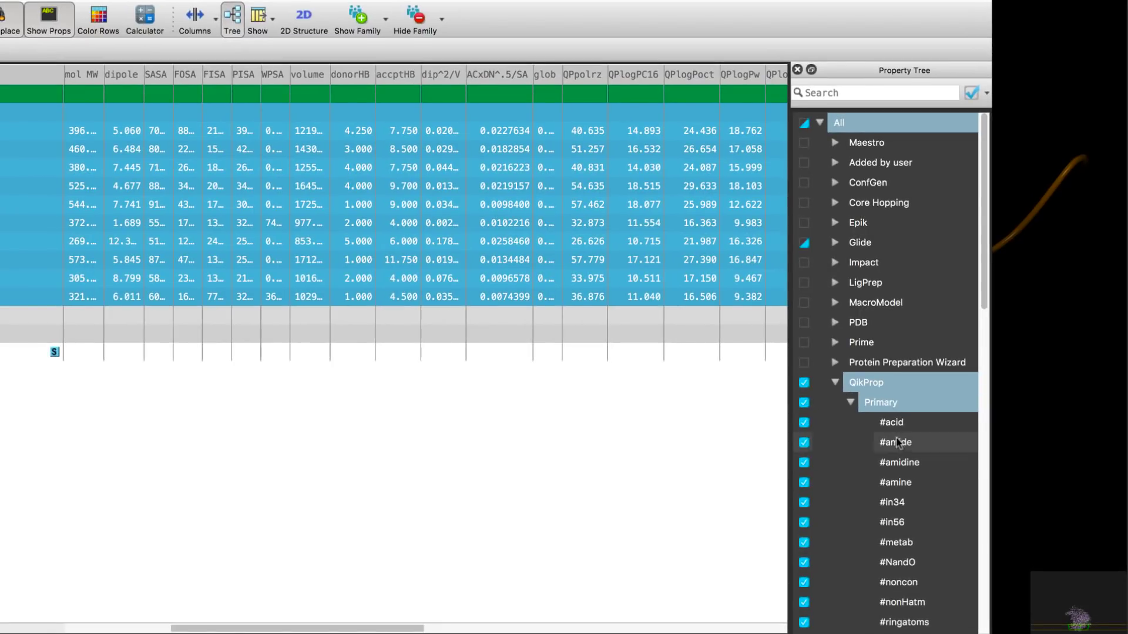
pyautogui.click(919, 463)
# Select the QikProp properties QPlogBB through RuleOfFive in the Property Tree.
pyautogui.scroll(-10, 918, 463)
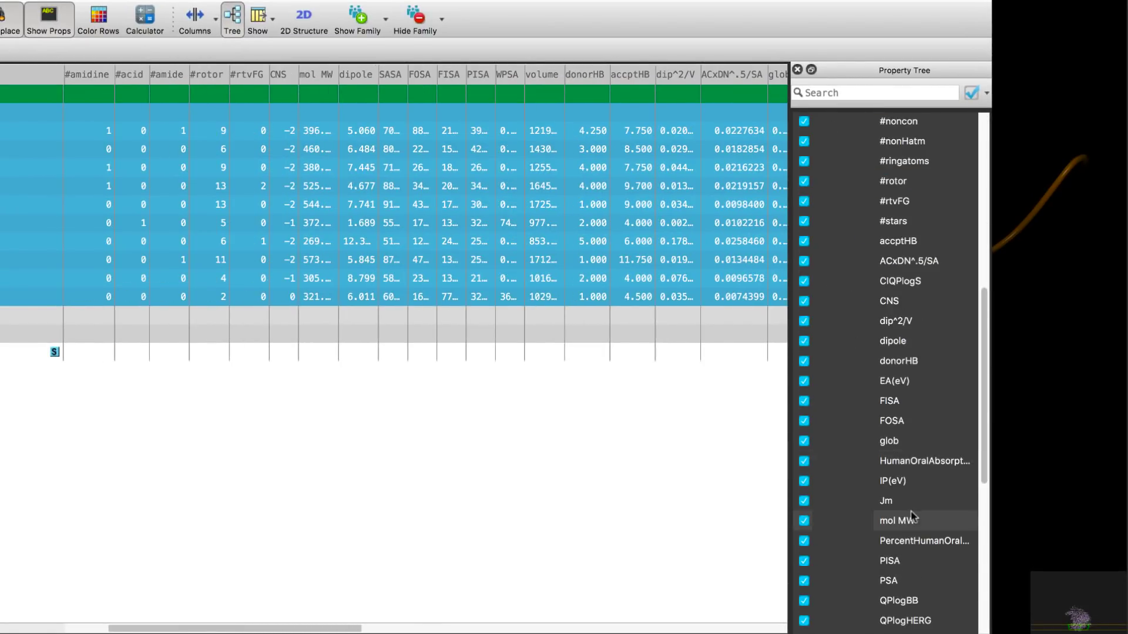
pyautogui.scroll(-5, 911, 517)
pyautogui.scroll(-1, 911, 517)
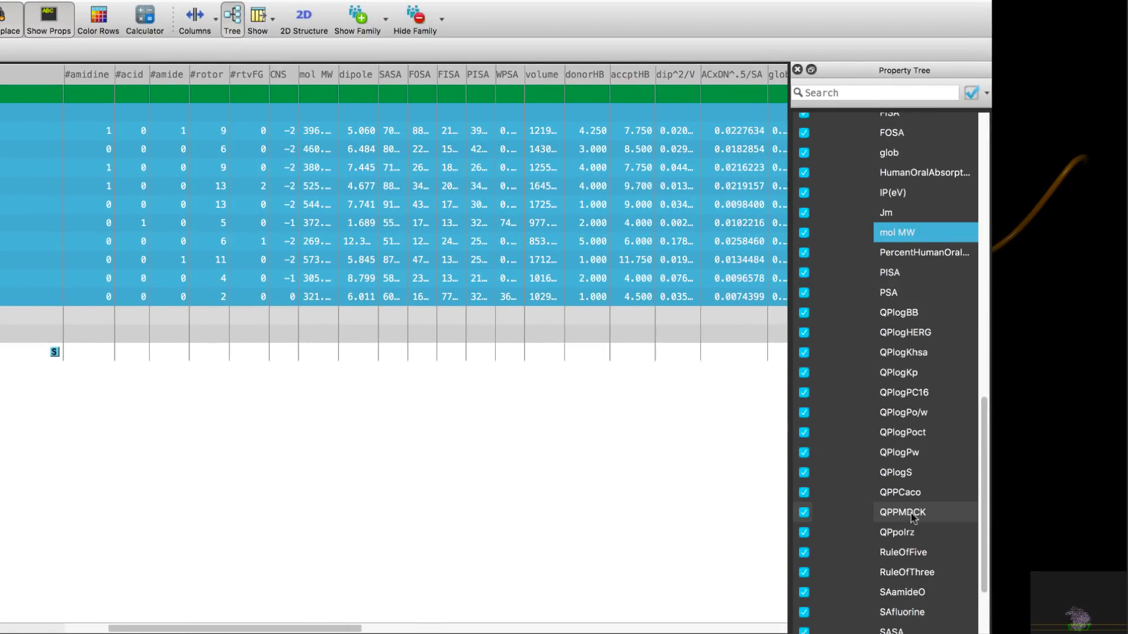
pyautogui.click(916, 552)
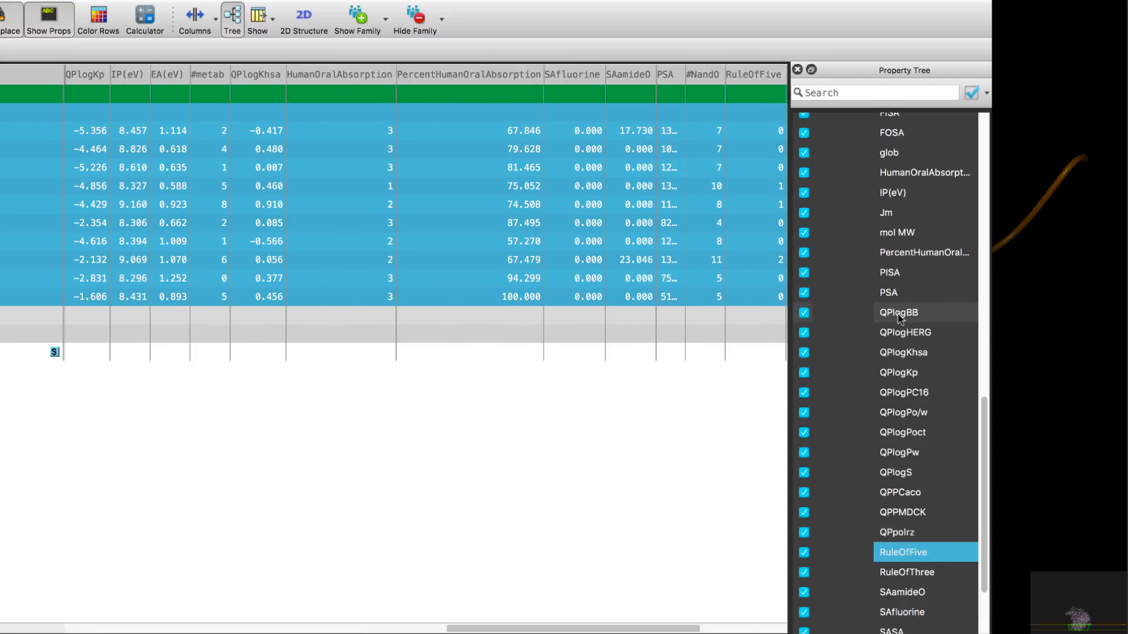
pyautogui.keyDown('shift'); pyautogui.click(915, 312); pyautogui.keyUp('shift')
# Expand Glide > Primary and show only the docking score column.
pyautogui.scroll(5, 916, 235)
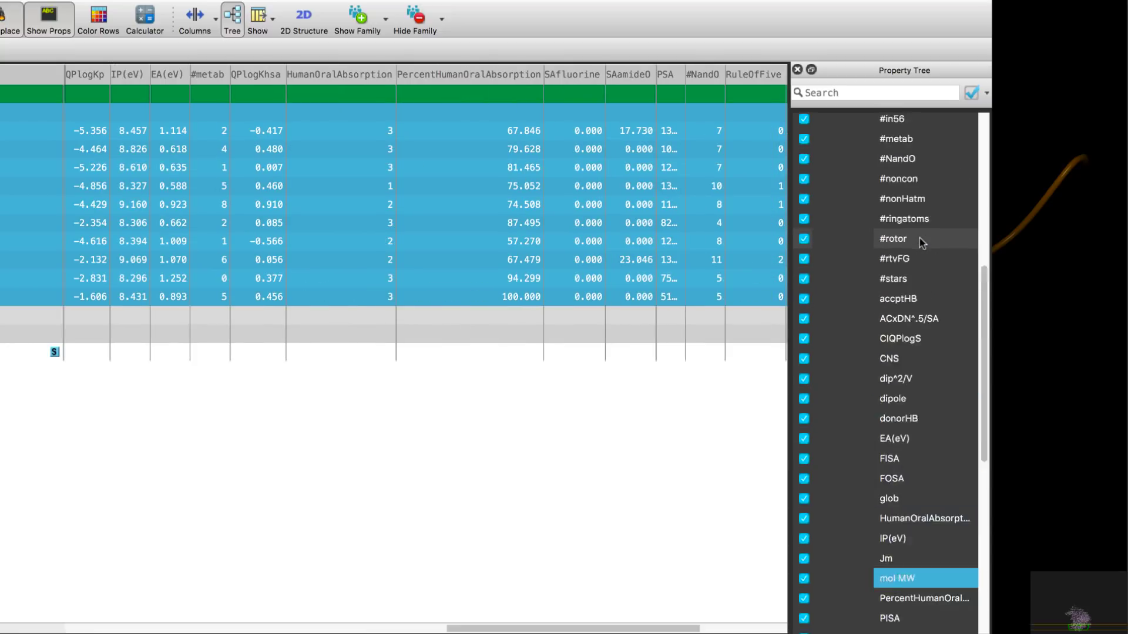
pyautogui.scroll(10, 919, 238)
pyautogui.click(835, 242)
pyautogui.click(892, 282)
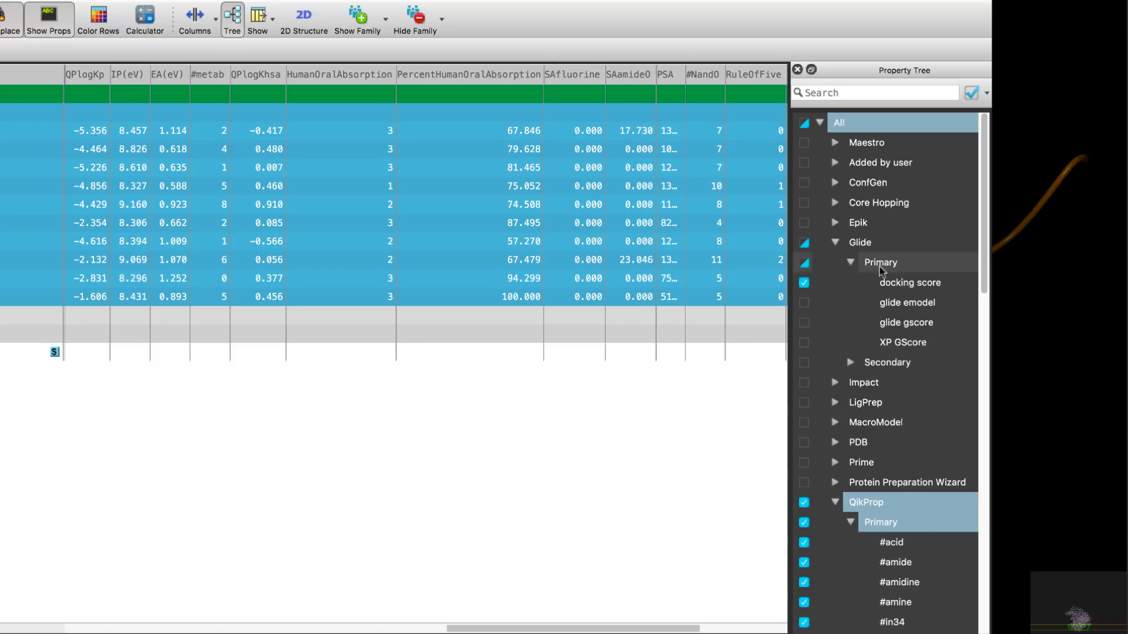
pyautogui.rightClick(894, 283)
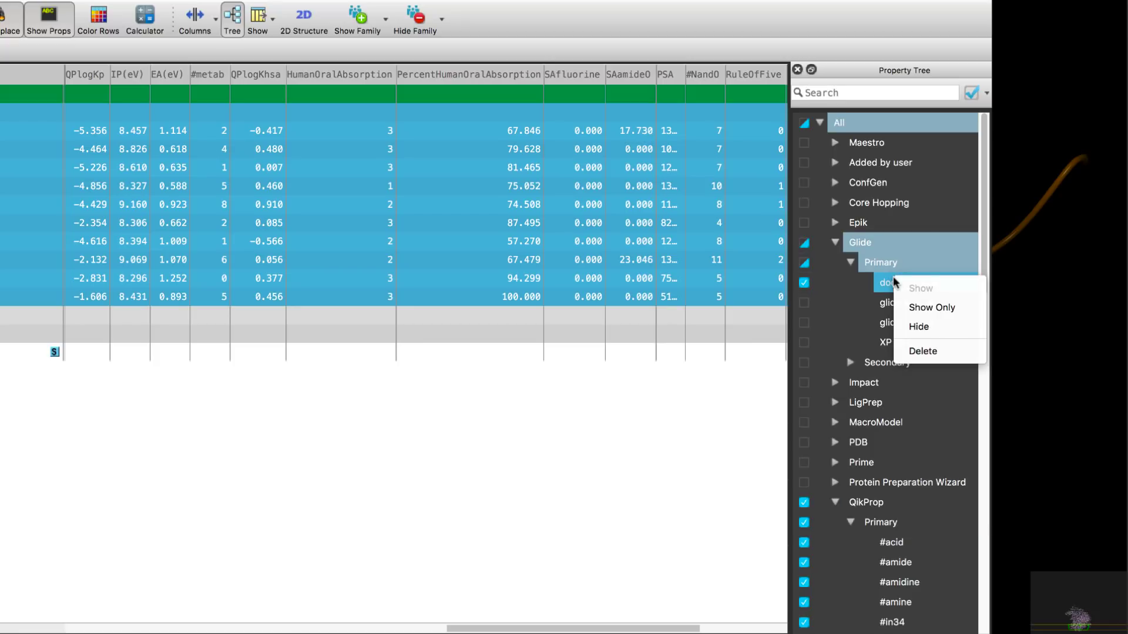
pyautogui.click(916, 307)
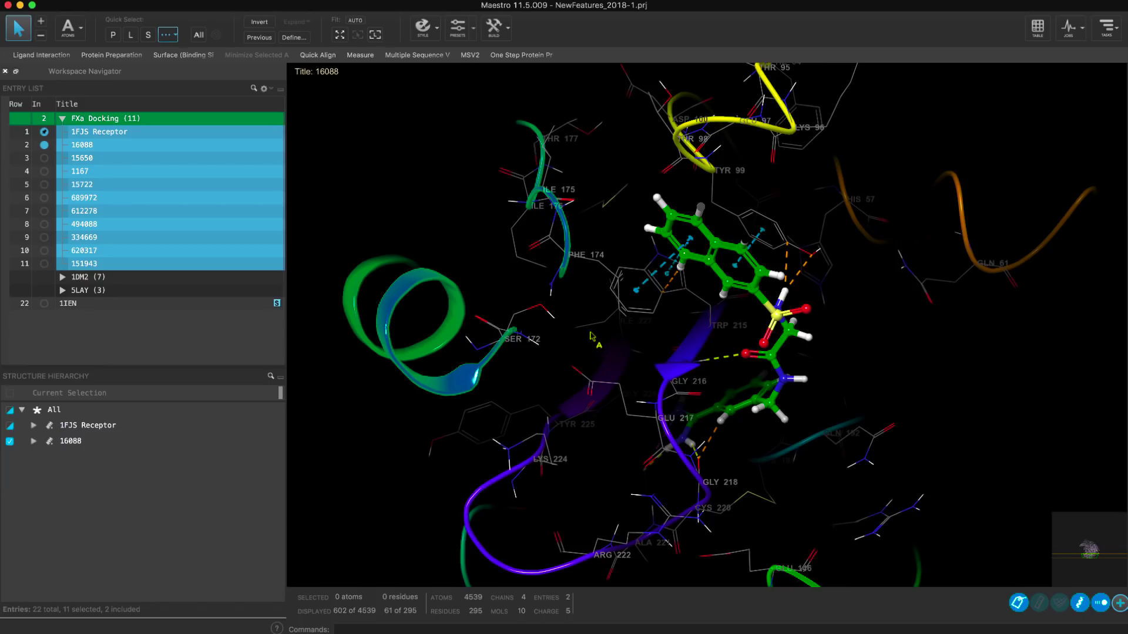
# Use Quick Select's Binding Sites + Ligands preset to select 466 atoms in 29 residues.
pyautogui.click(165, 34)
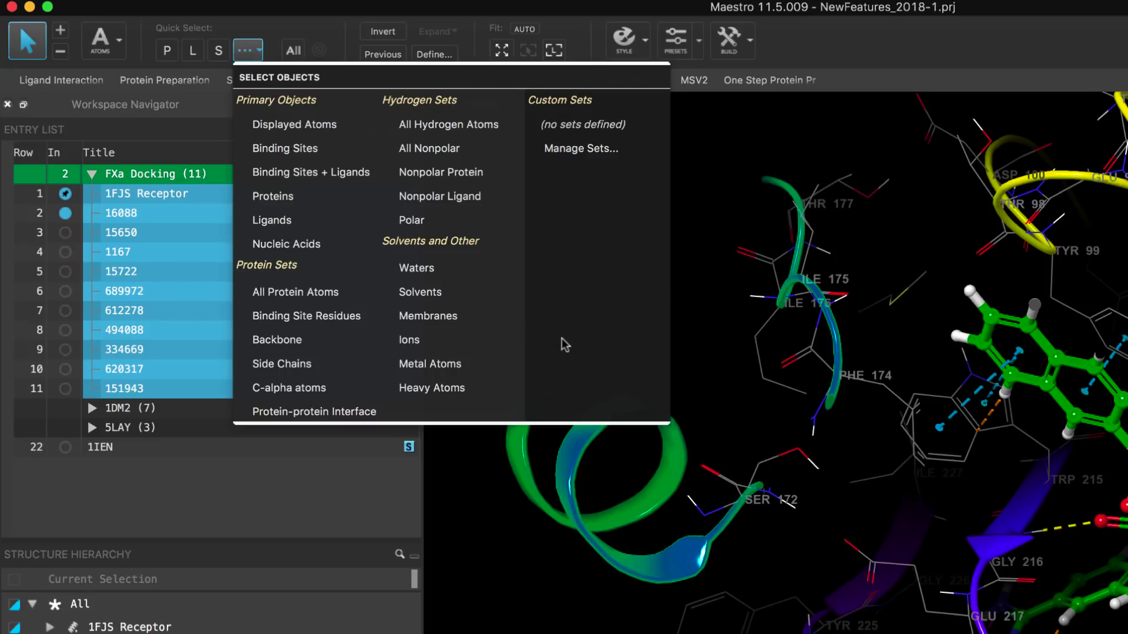
pyautogui.click(332, 172)
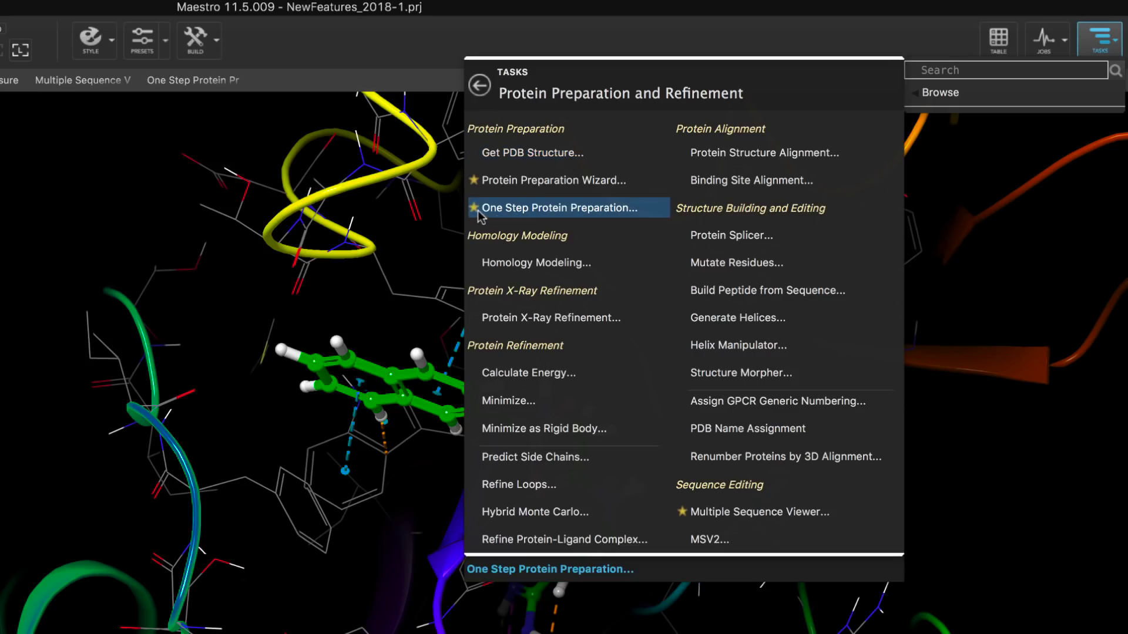
# Favorite Get PDB Structure, rename the protein prep favorite '1-Step PPW', and open it.
pyautogui.click(475, 154)
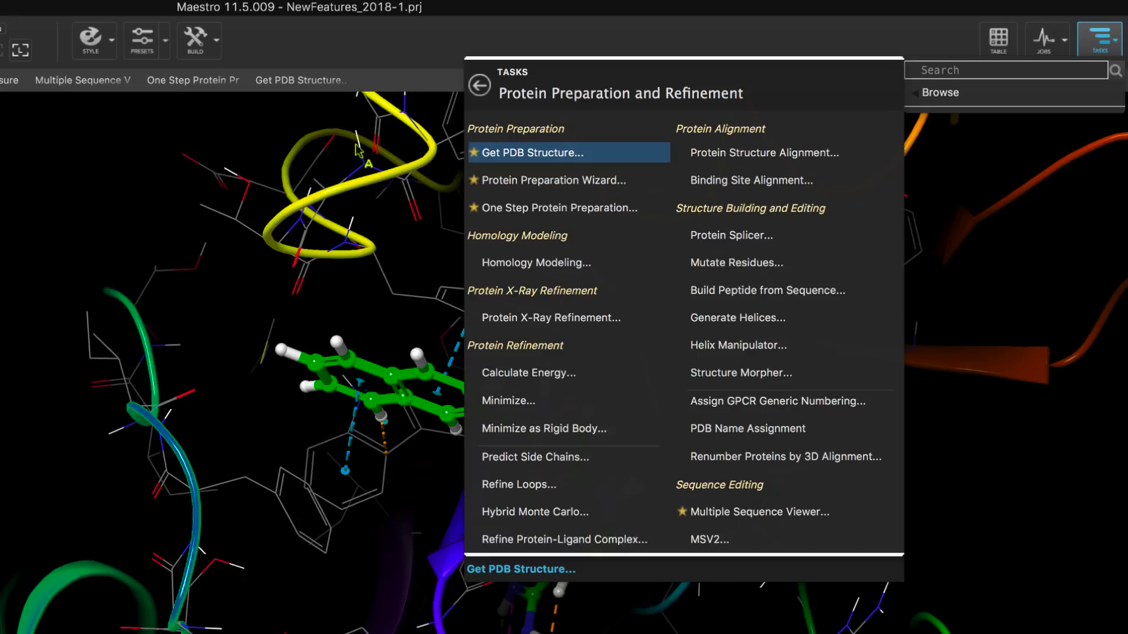
pyautogui.click(220, 112)
pyautogui.rightClick(193, 85)
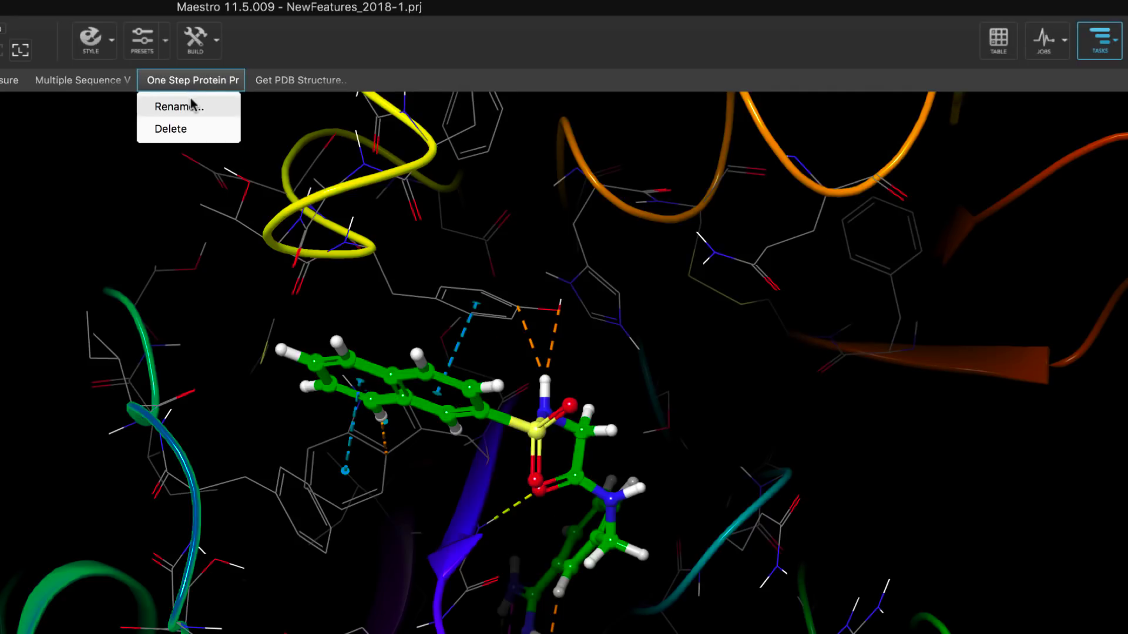
pyautogui.click(176, 107)
pyautogui.write('1')
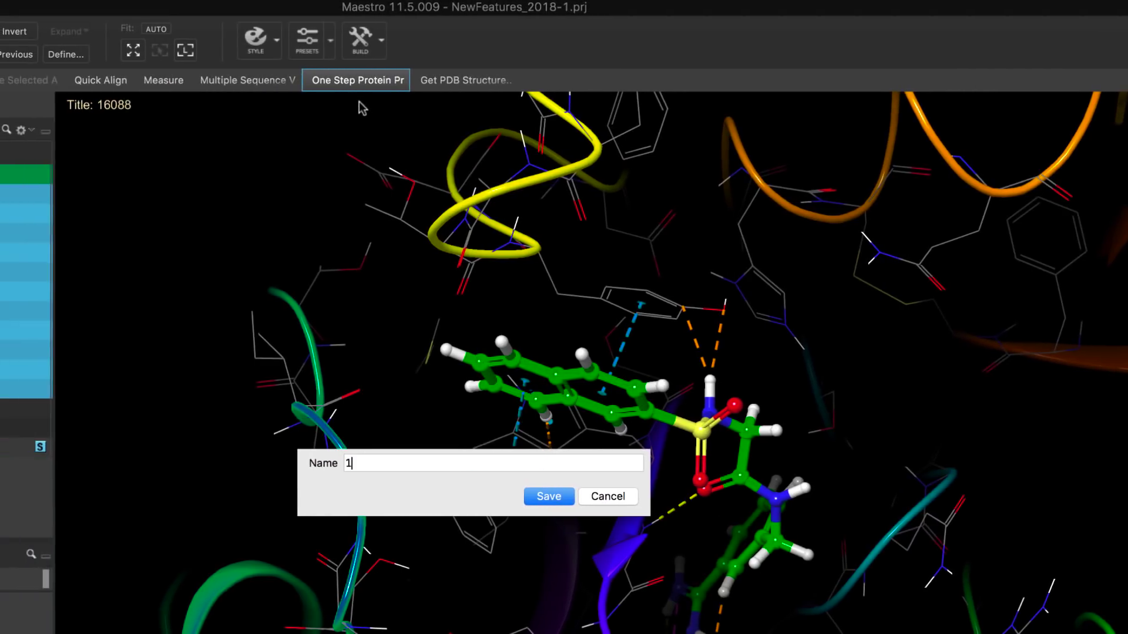
pyautogui.write('-Step PPW')
pyautogui.press('Return')
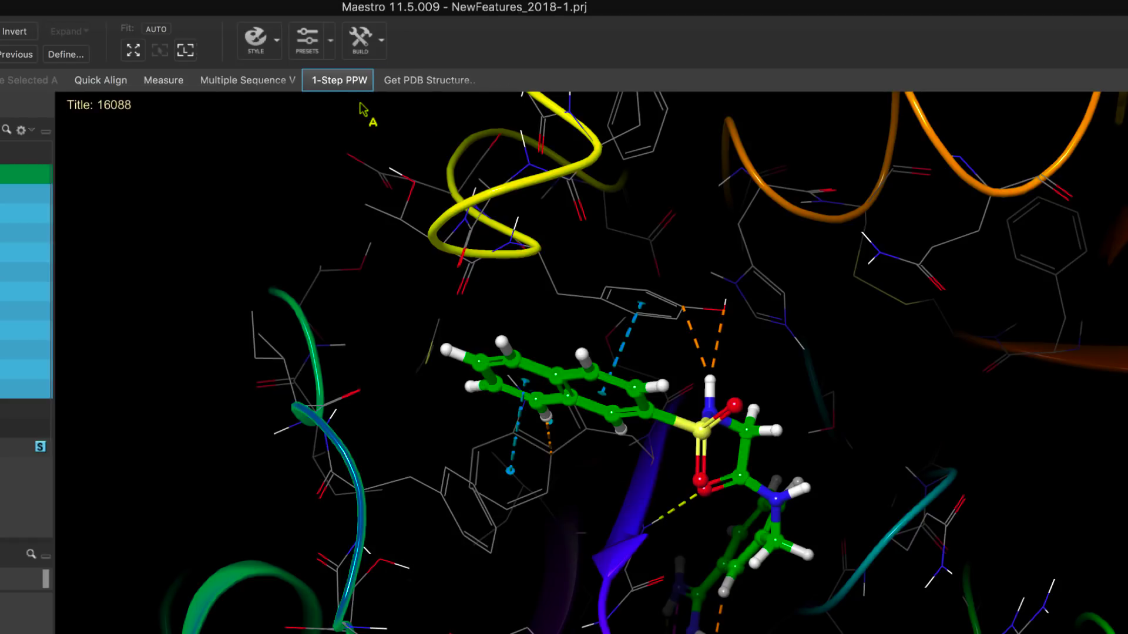
pyautogui.click(350, 85)
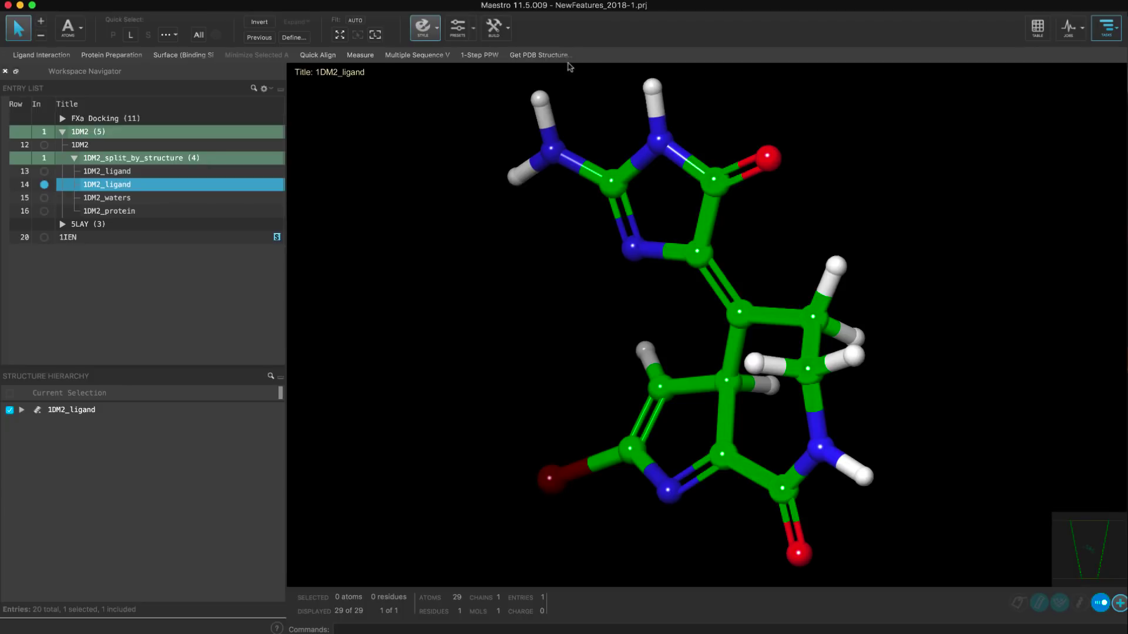
# Drag the ligand ring into a new conformation in the 3D builder, then flip the spiro centre.
pyautogui.click(498, 32)
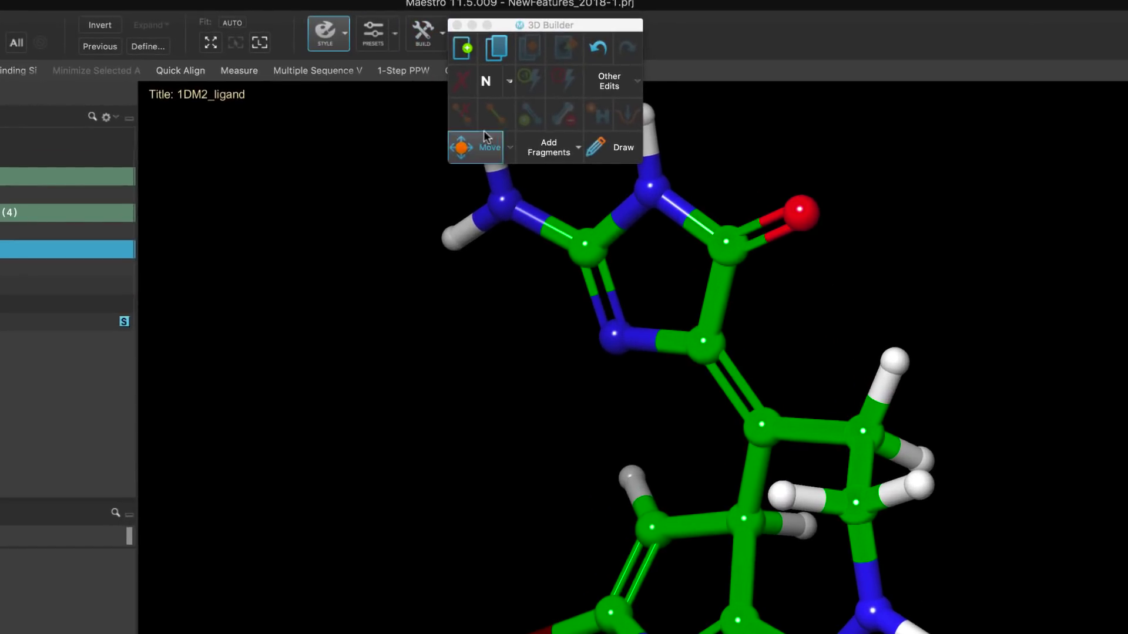
pyautogui.click(554, 111)
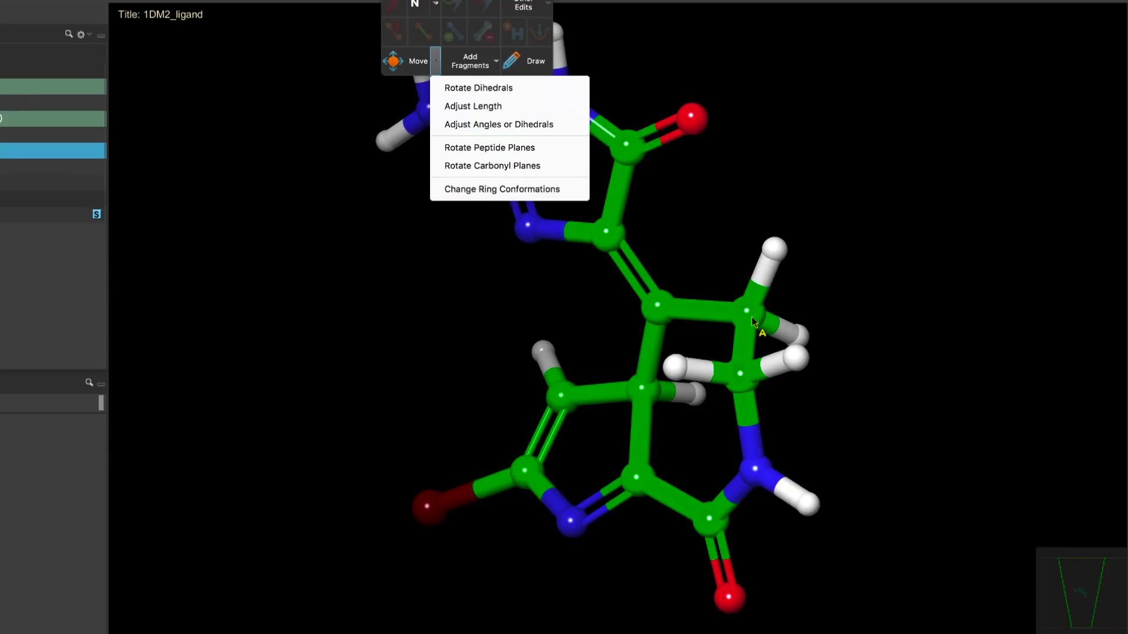
pyautogui.click(750, 313)
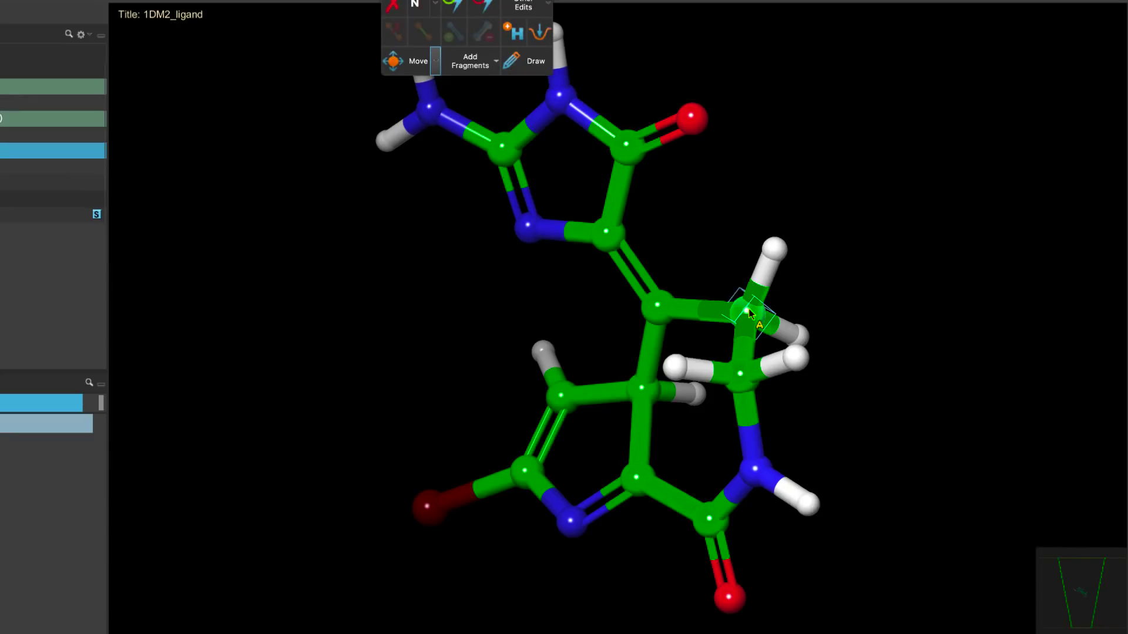
pyautogui.click(755, 468)
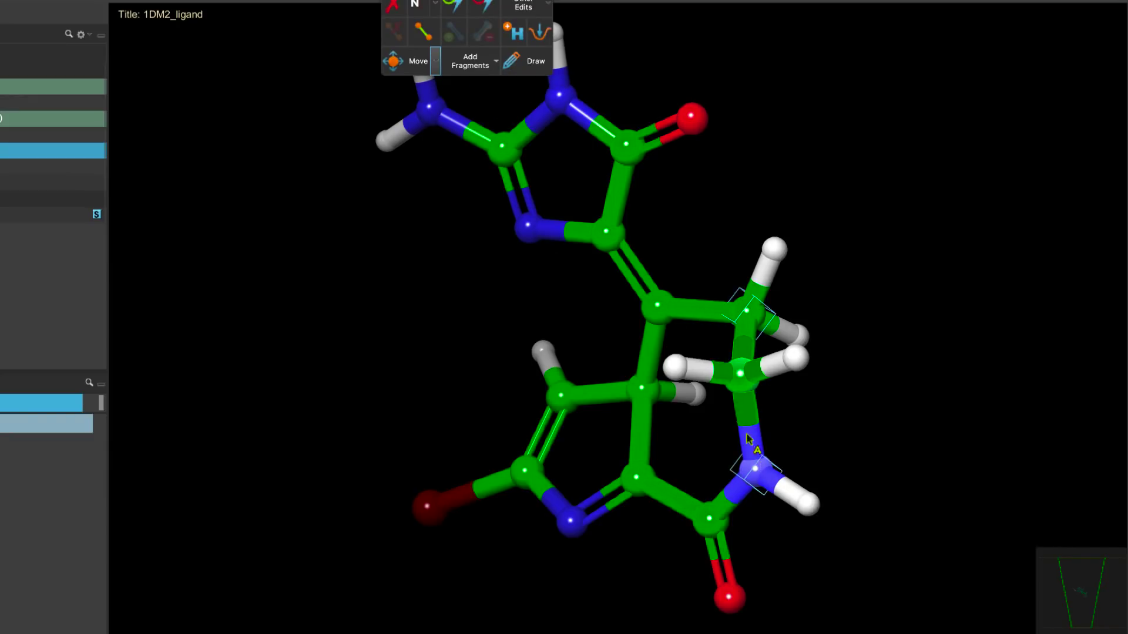
pyautogui.click(435, 61)
pyautogui.click(470, 189)
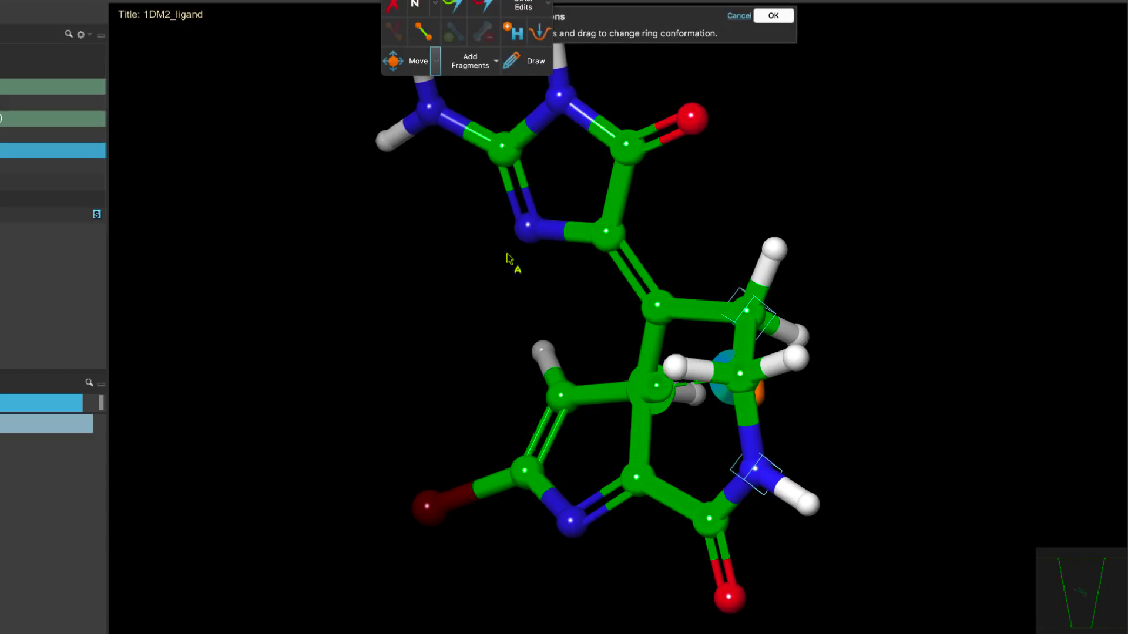
pyautogui.moveTo(728, 410); pyautogui.dragTo(759, 409)
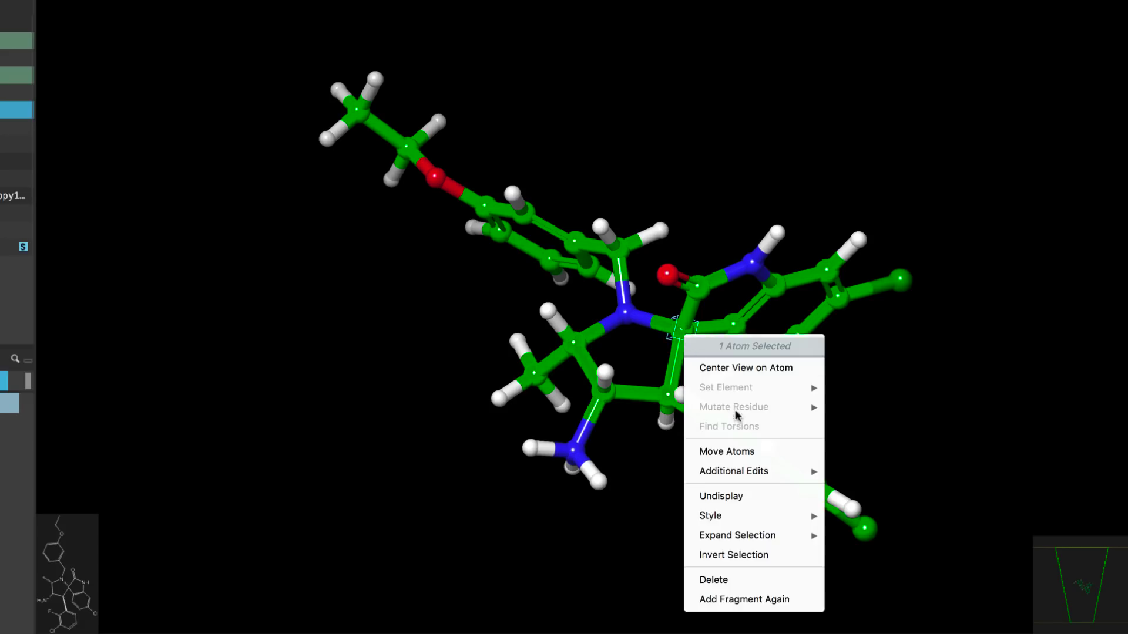
pyautogui.moveTo(734, 471)
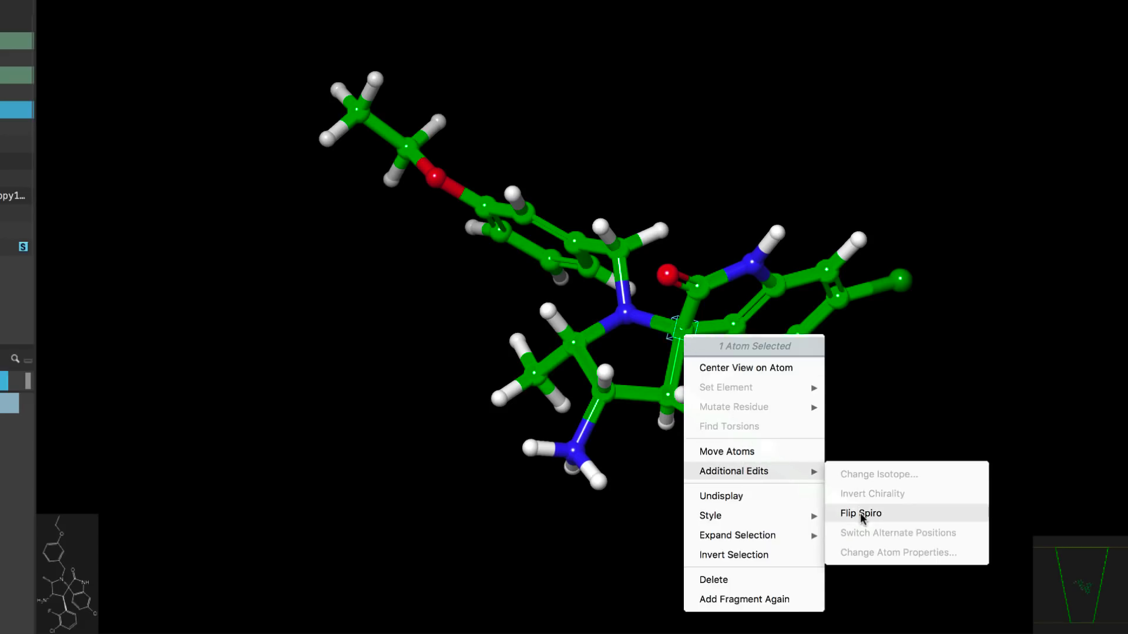
pyautogui.click(860, 513)
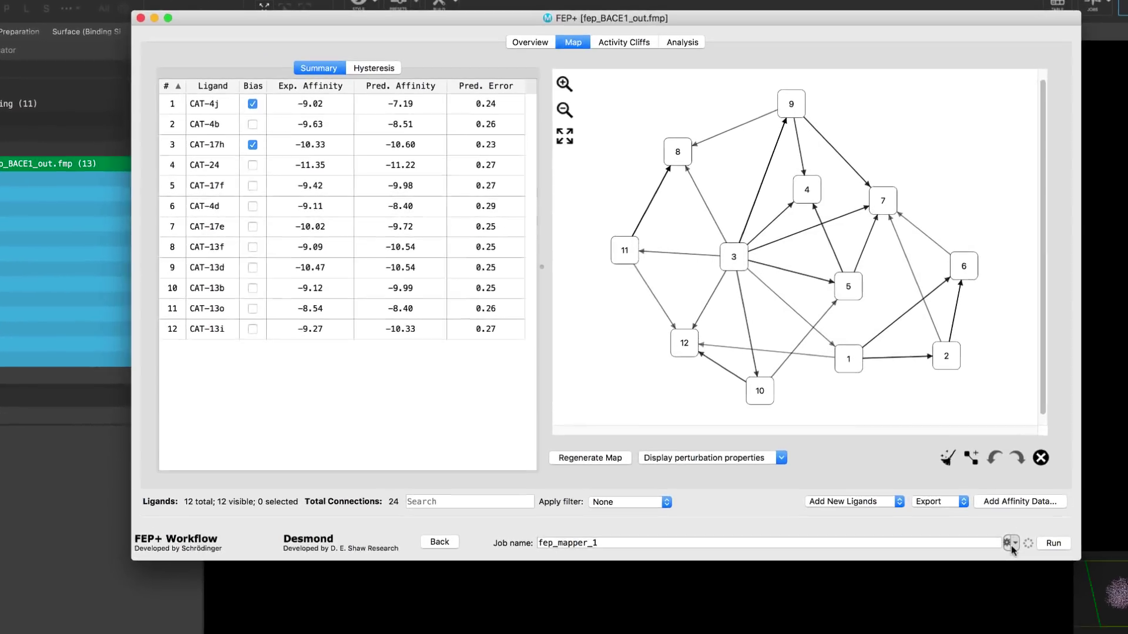
# Set FEP+ Hot Atoms Ligand to 'Solvent: all | Complex: all' and show complex-leg hot atoms for edge 11–3.
pyautogui.click(1013, 548)
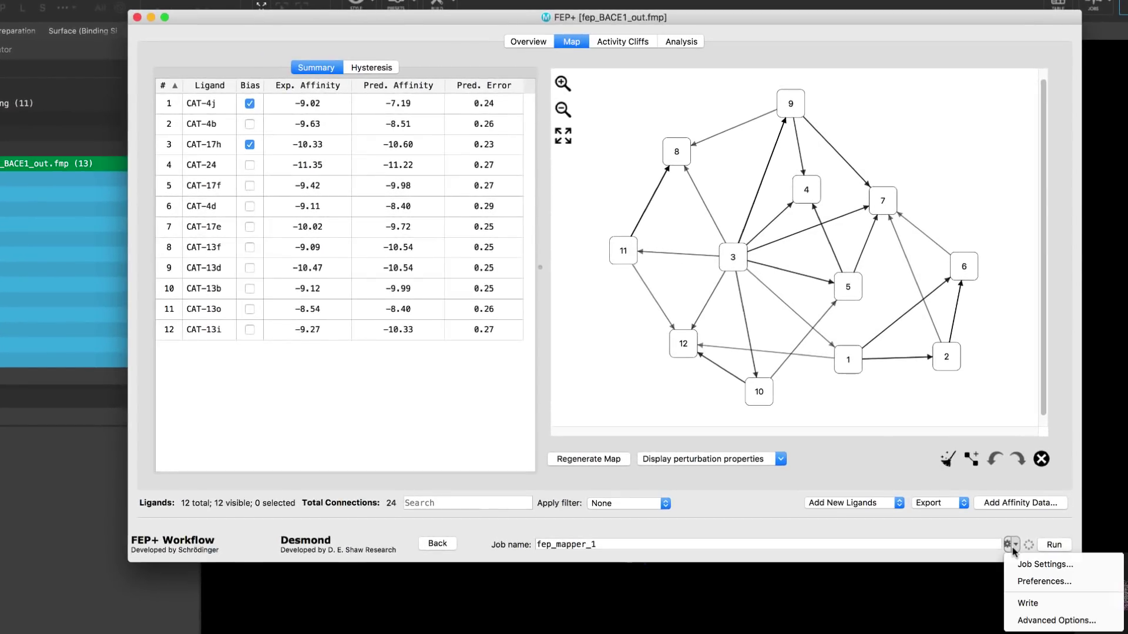
pyautogui.click(1011, 622)
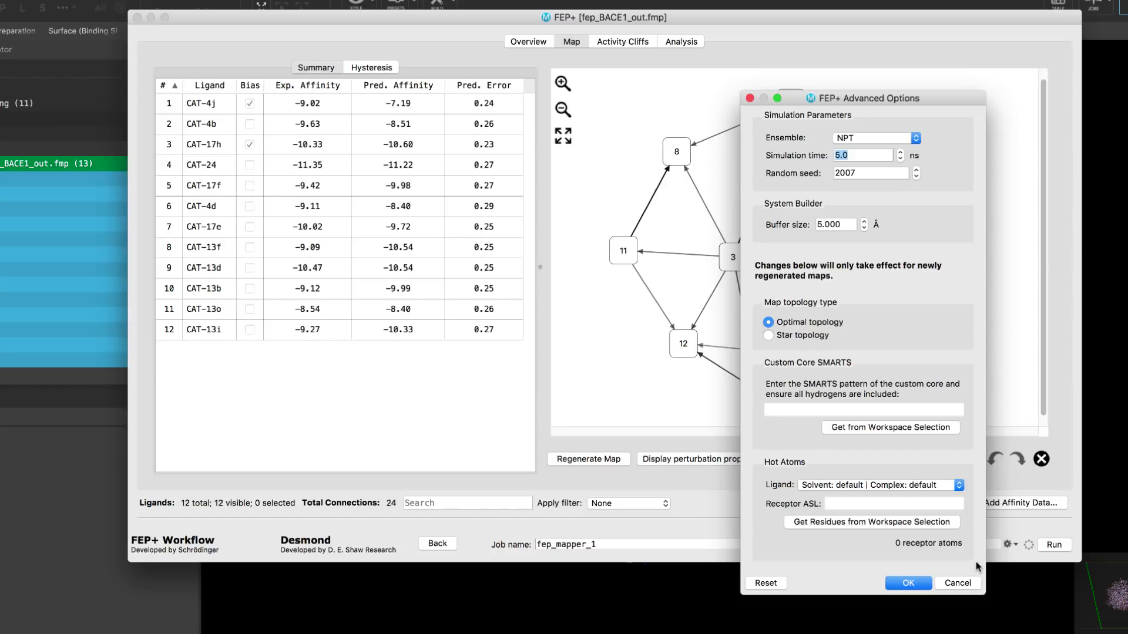
pyautogui.click(681, 256)
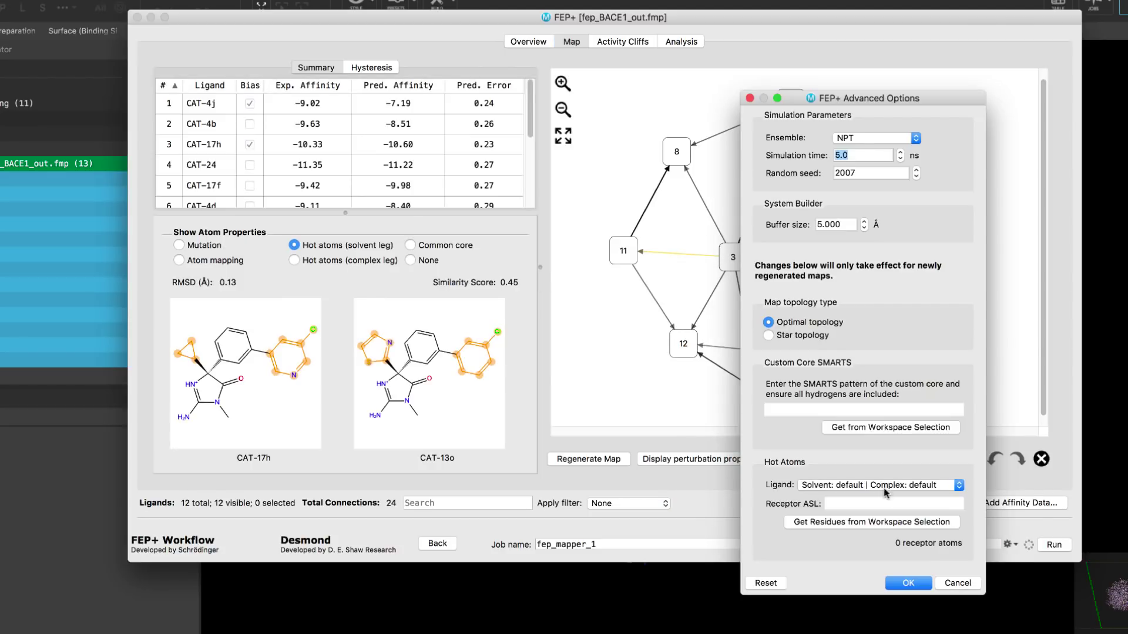
pyautogui.click(917, 488)
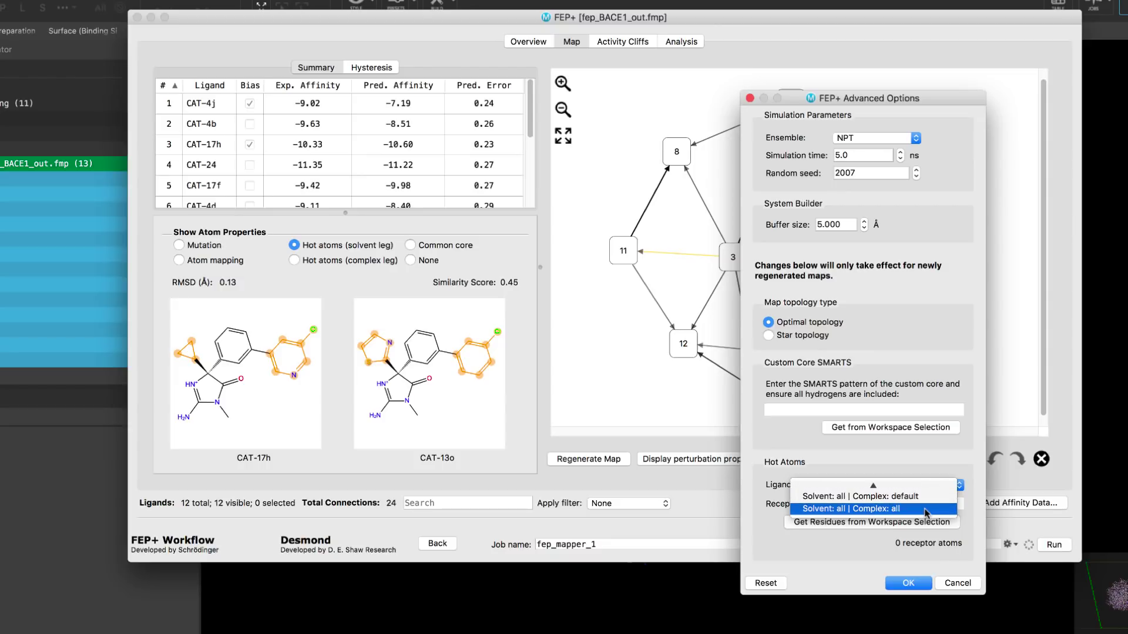
pyautogui.click(927, 512)
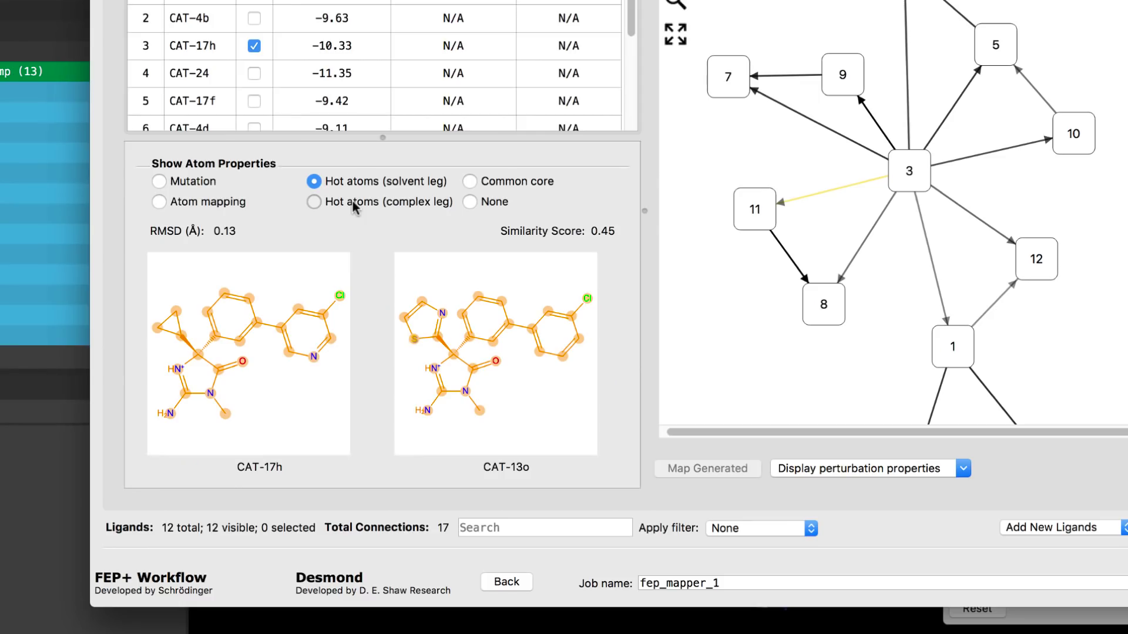
pyautogui.click(354, 205)
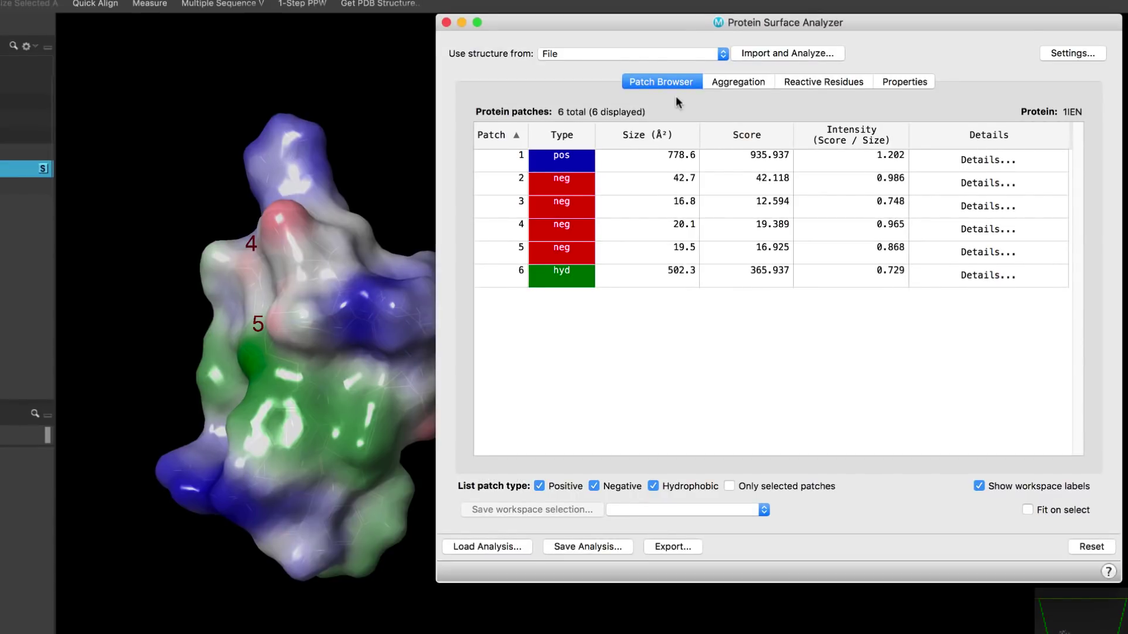
# Sort the Aggregation tab by AggScore descending and load the saved 3FI4.psazip analysis.
pyautogui.click(735, 82)
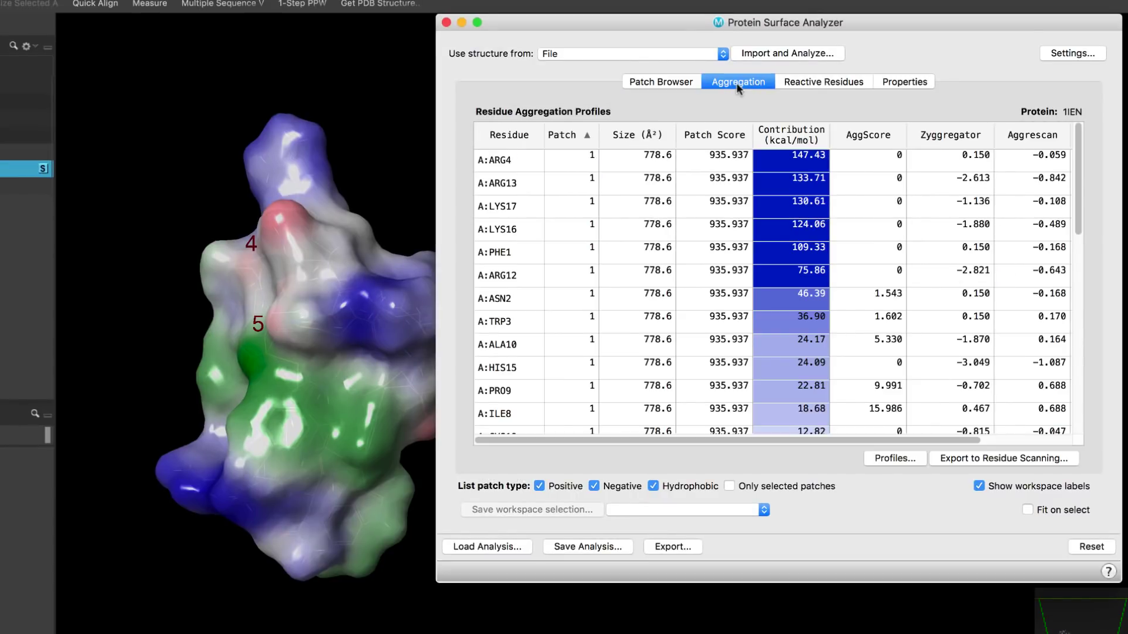
pyautogui.click(878, 141)
pyautogui.click(877, 140)
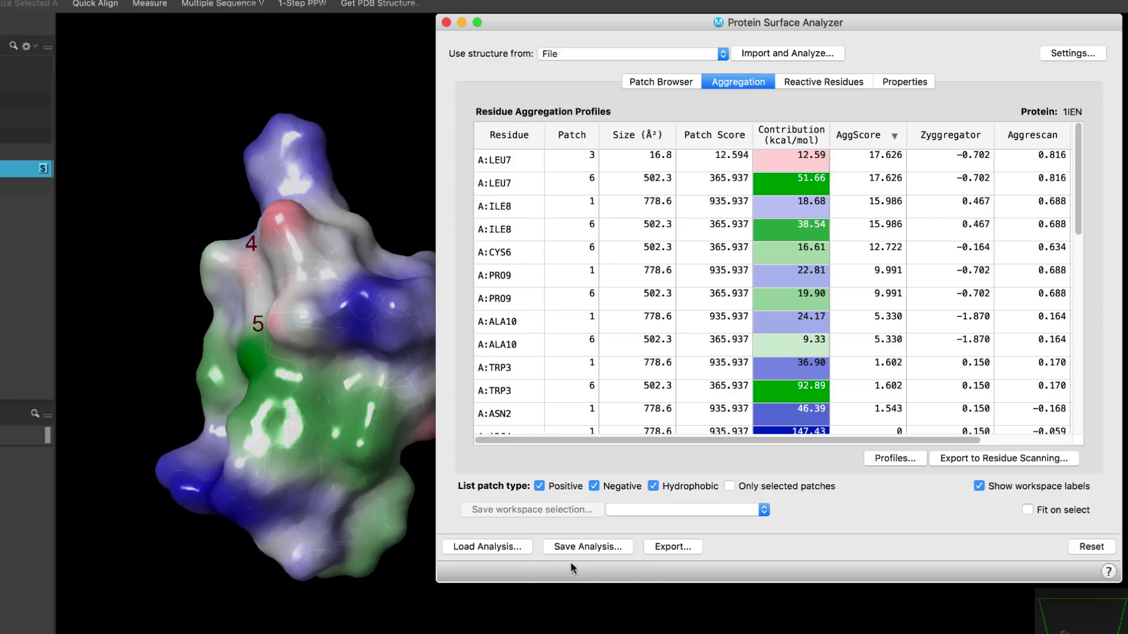
pyautogui.click(483, 548)
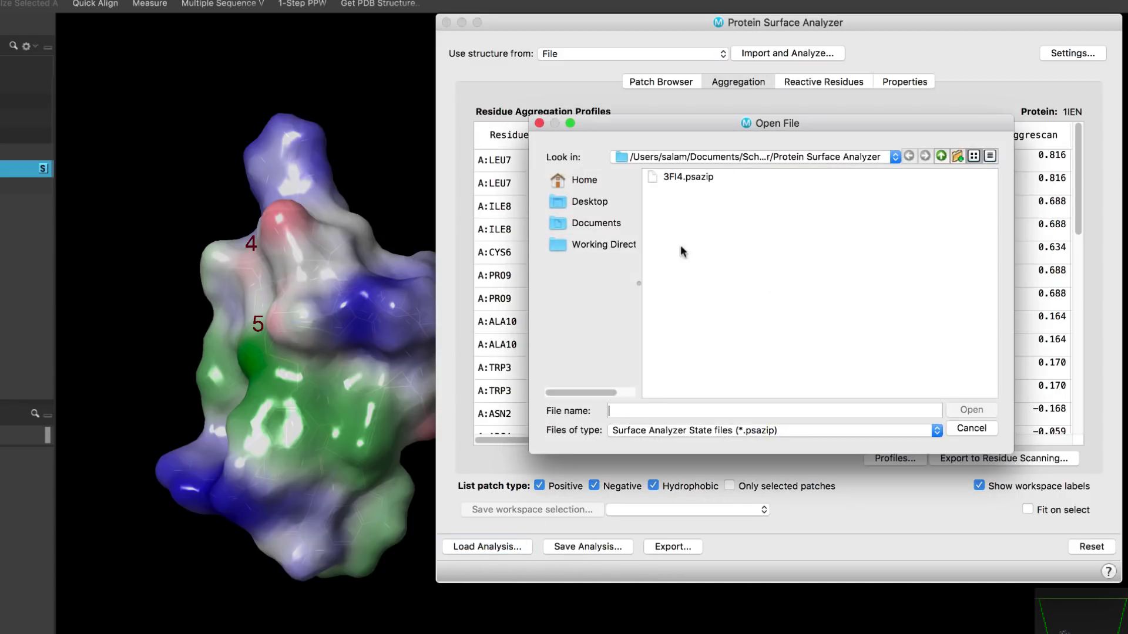
pyautogui.doubleClick(668, 178)
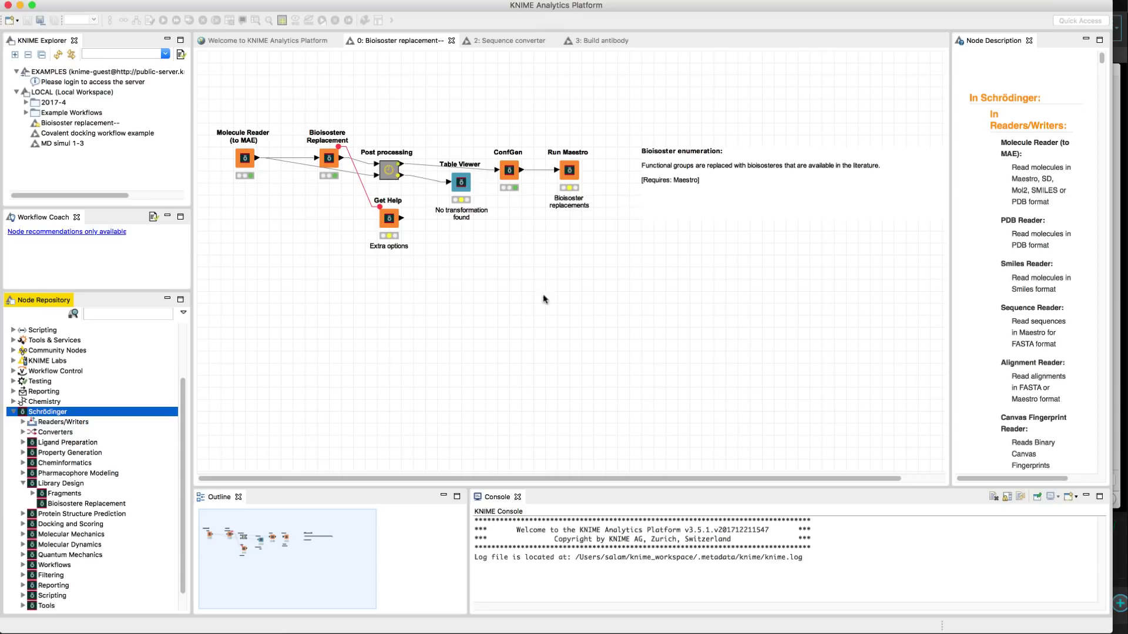
# Inspect the Bioisostere Replacement node's configuration and immutable region settings, cancelling both unchanged.
pyautogui.click(79, 503)
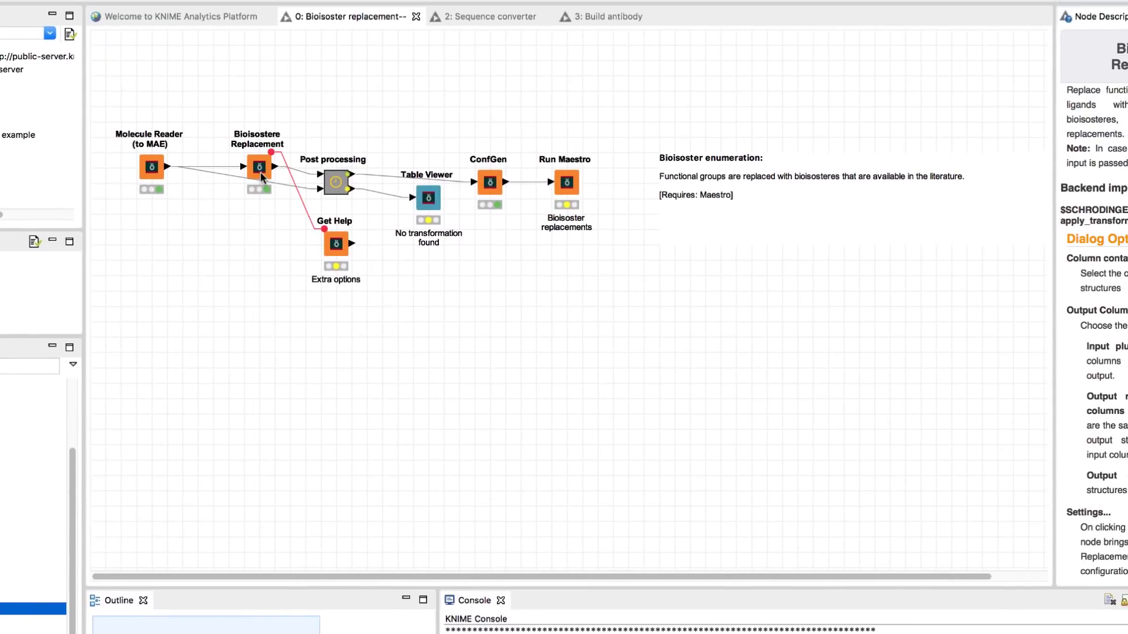
pyautogui.rightClick(260, 172)
pyautogui.click(272, 183)
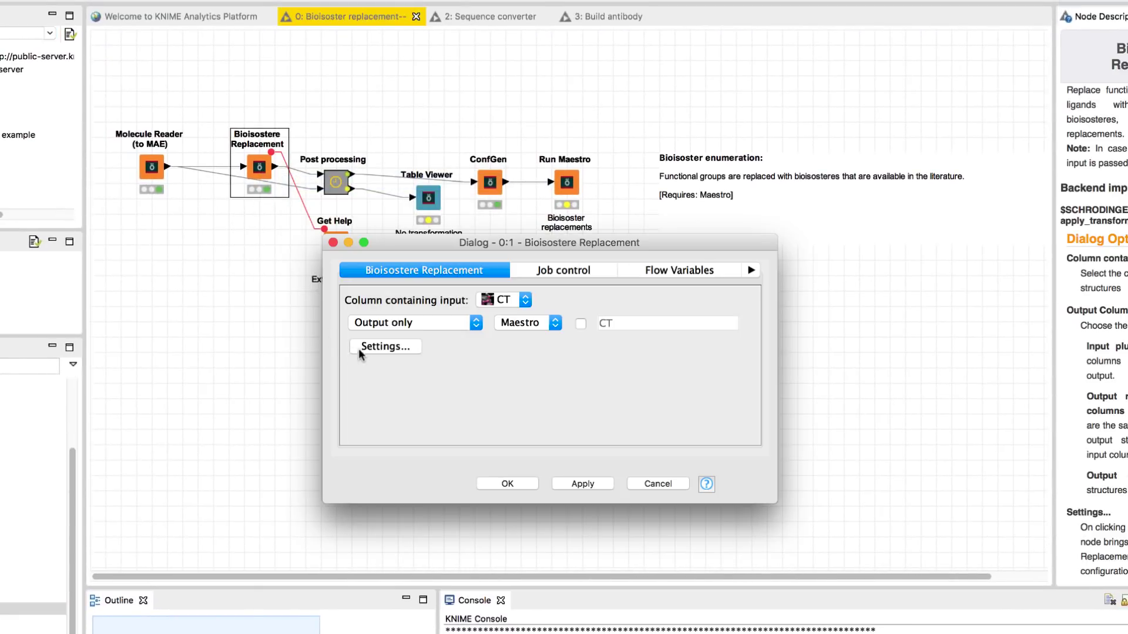
pyautogui.click(368, 350)
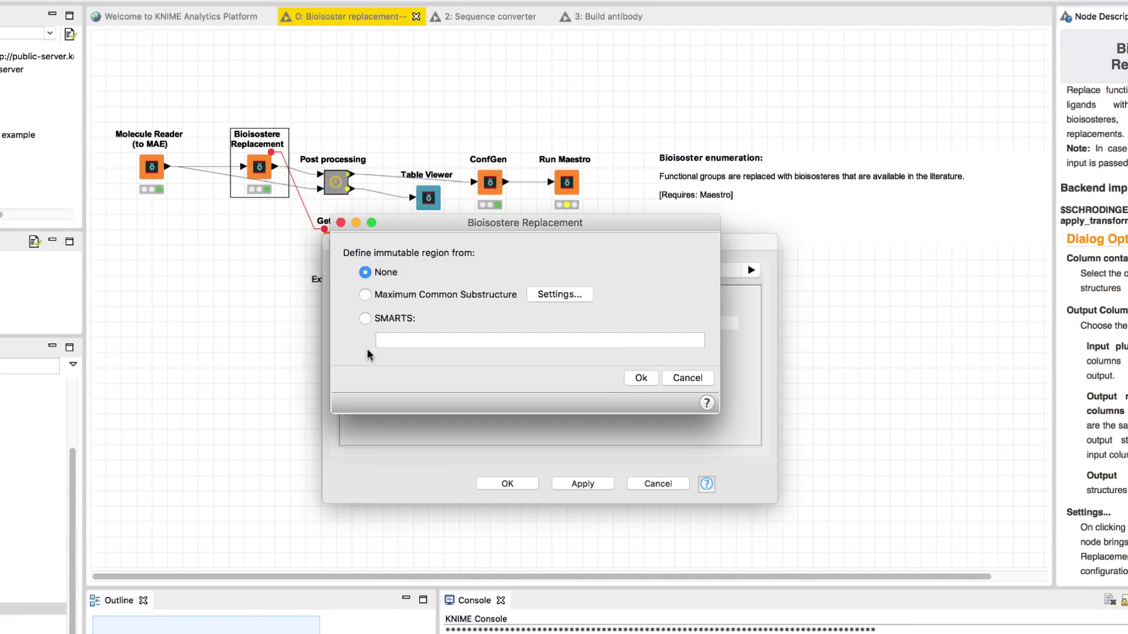
pyautogui.click(676, 377)
pyautogui.click(664, 484)
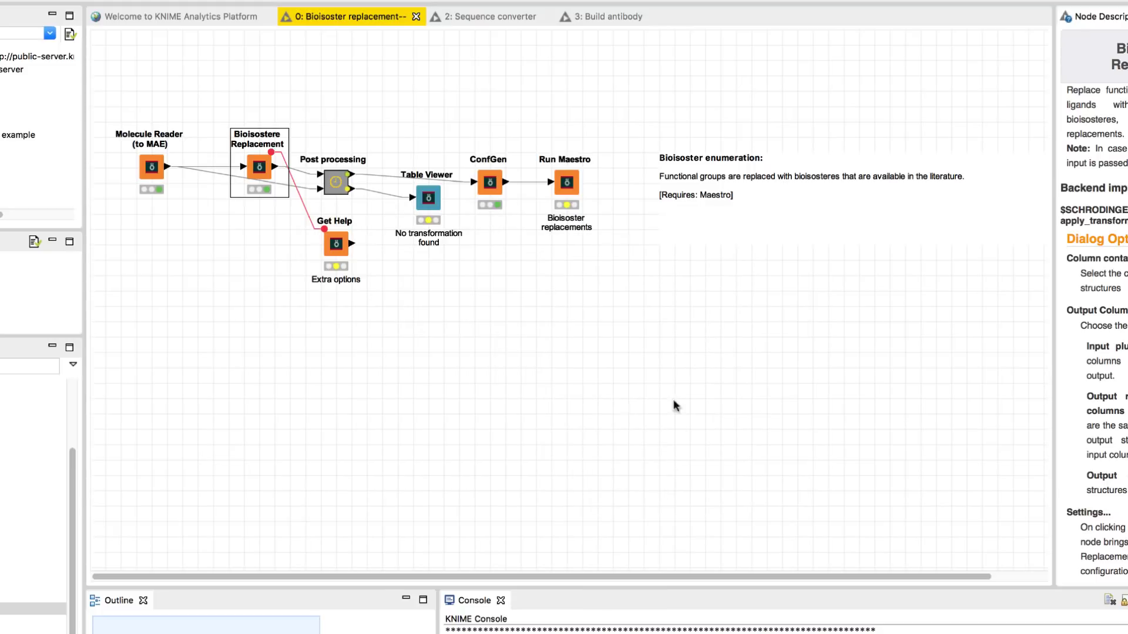
# Browse the Sequence converter workflow, then the Build antibody workflow.
pyautogui.click(485, 17)
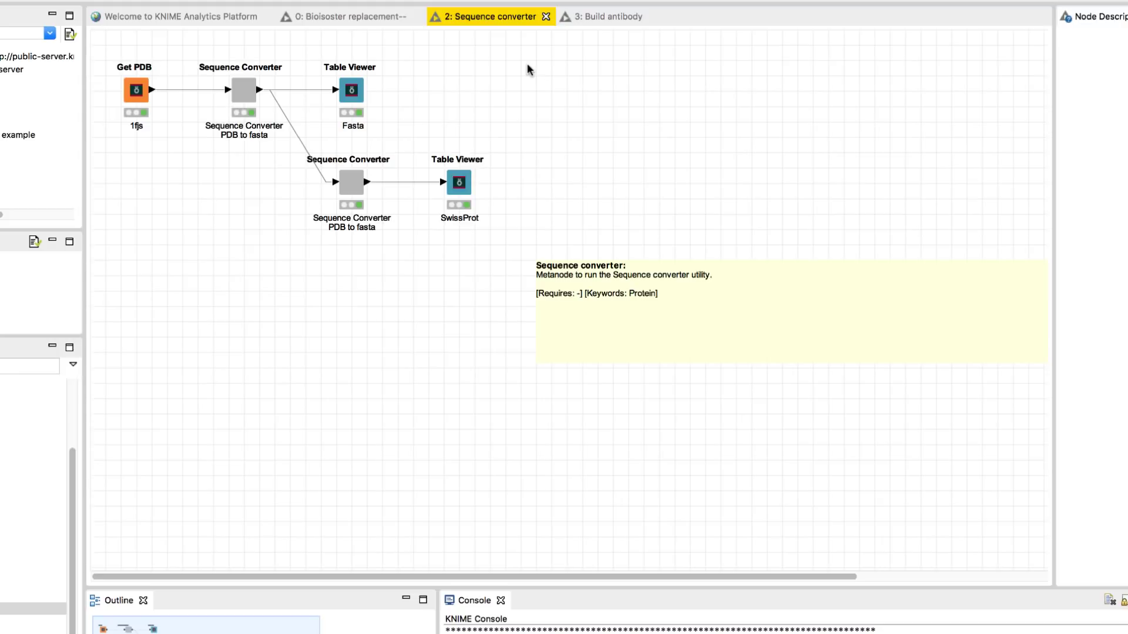
pyautogui.click(598, 17)
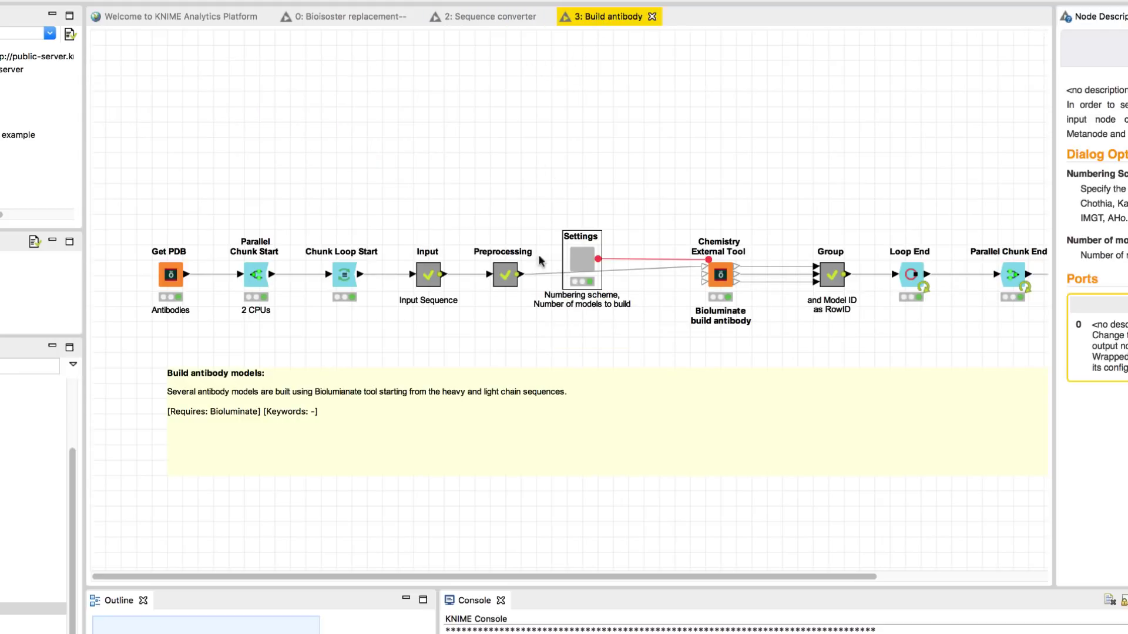
pyautogui.moveTo(620, 576); pyautogui.dragTo(844, 581)
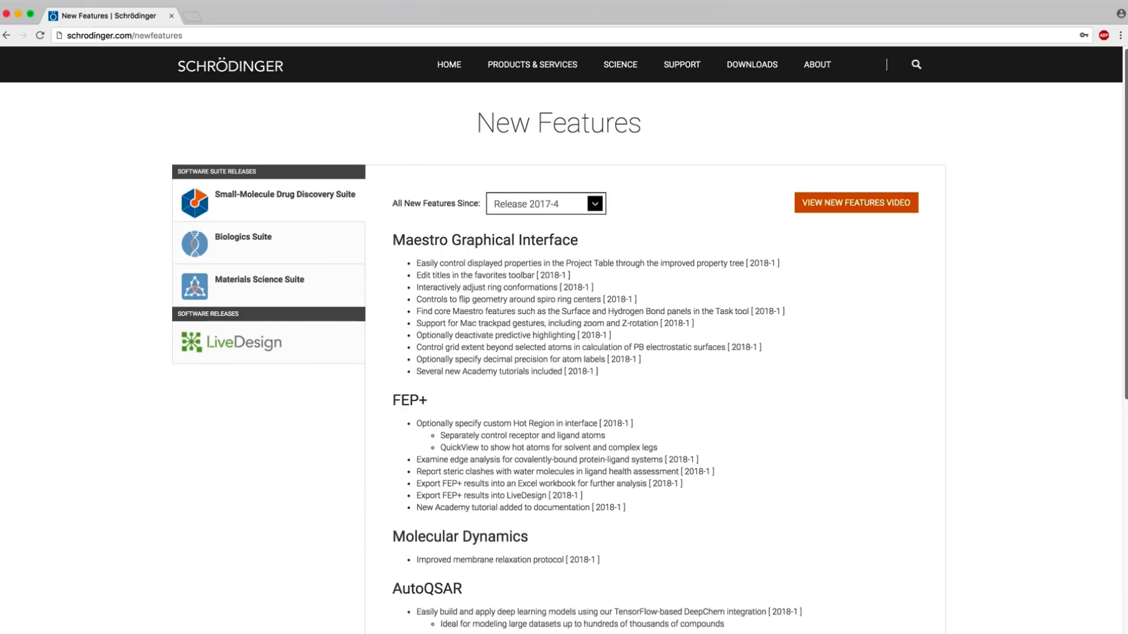
pyautogui.scroll(-1, 647, 352)
pyautogui.scroll(-1, 646, 352)
pyautogui.scroll(-1, 646, 352)
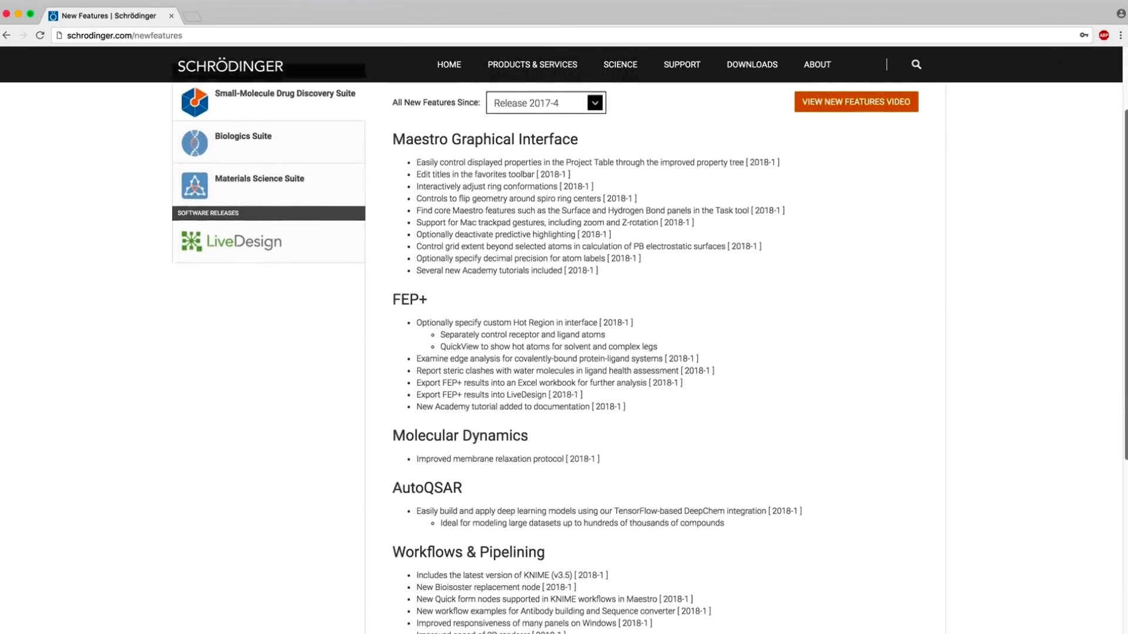
pyautogui.scroll(-1, 646, 353)
pyautogui.scroll(-1, 646, 352)
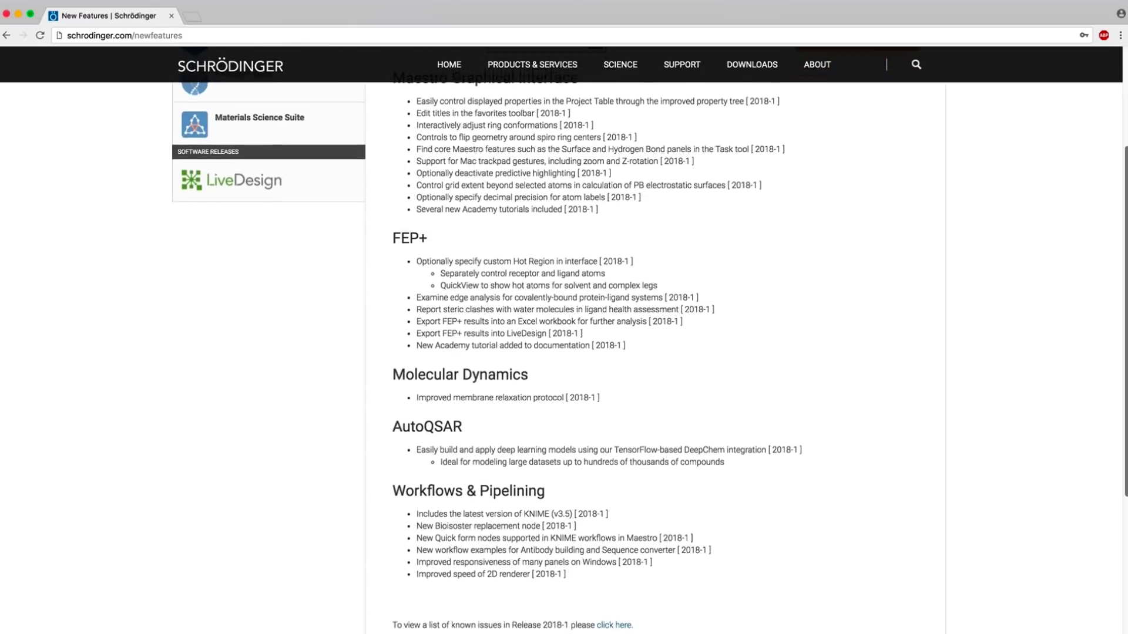
pyautogui.scroll(1, 646, 353)
pyautogui.scroll(2, 647, 353)
pyautogui.scroll(1, 647, 352)
pyautogui.scroll(1, 646, 352)
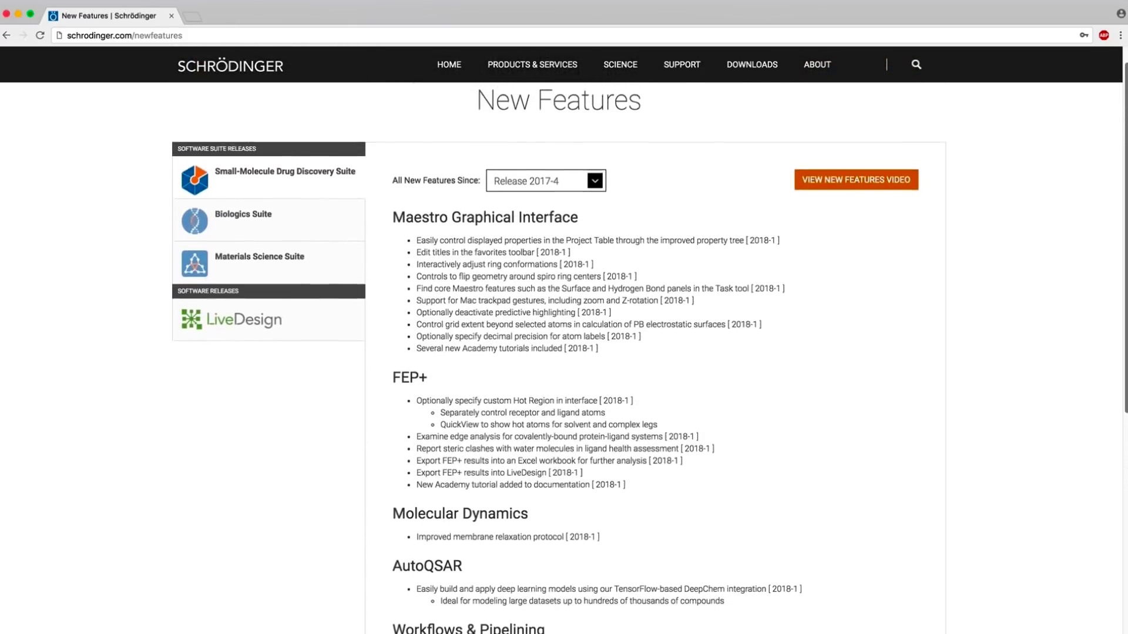
pyautogui.scroll(1, 646, 352)
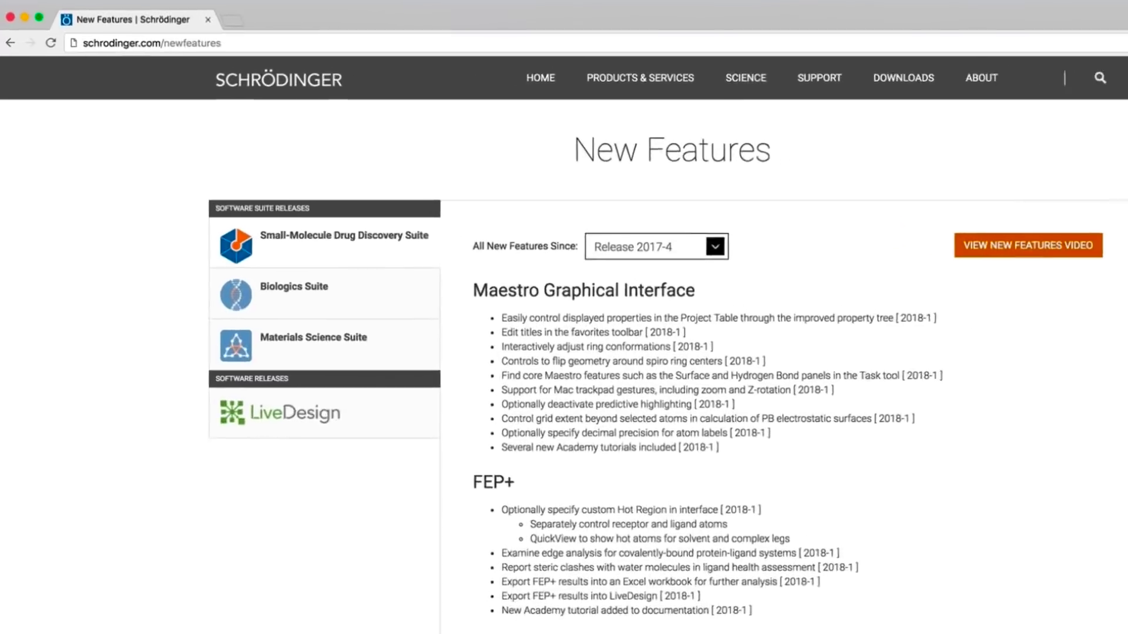